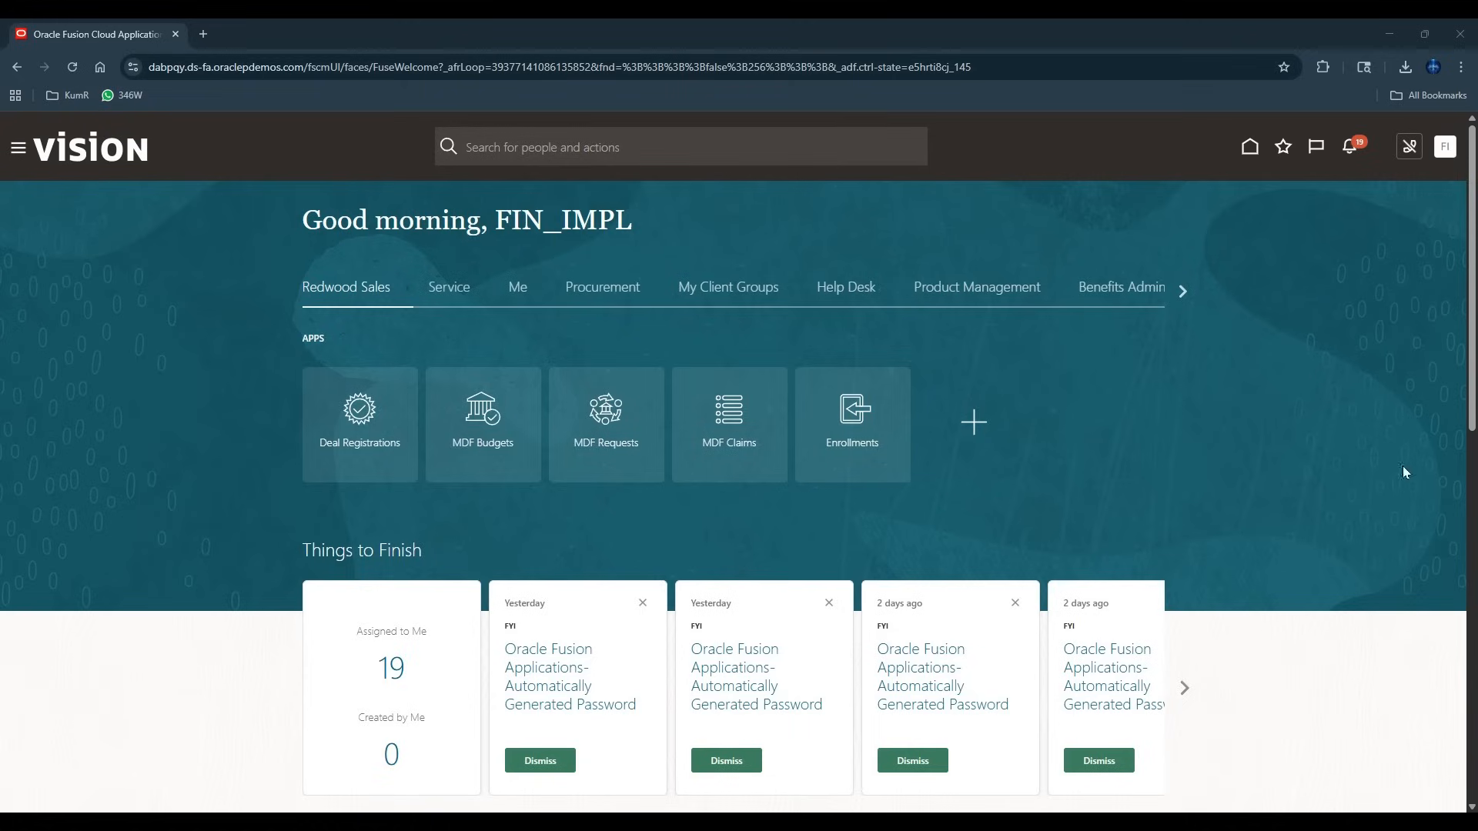
View the existing banks in the Manage Banks task of Cash Management setup, and return to the home page.
click(1445, 146)
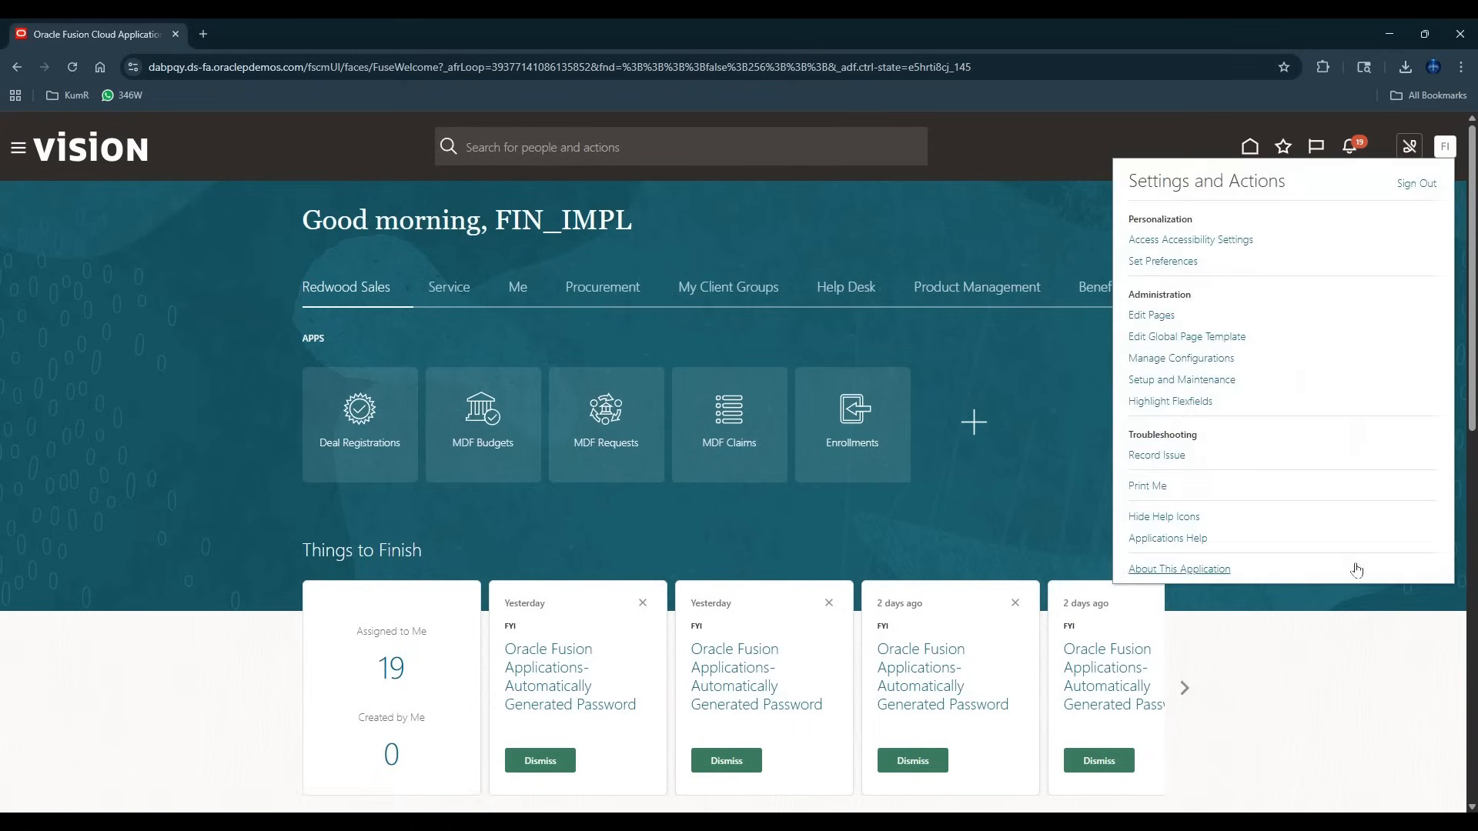
click(1176, 381)
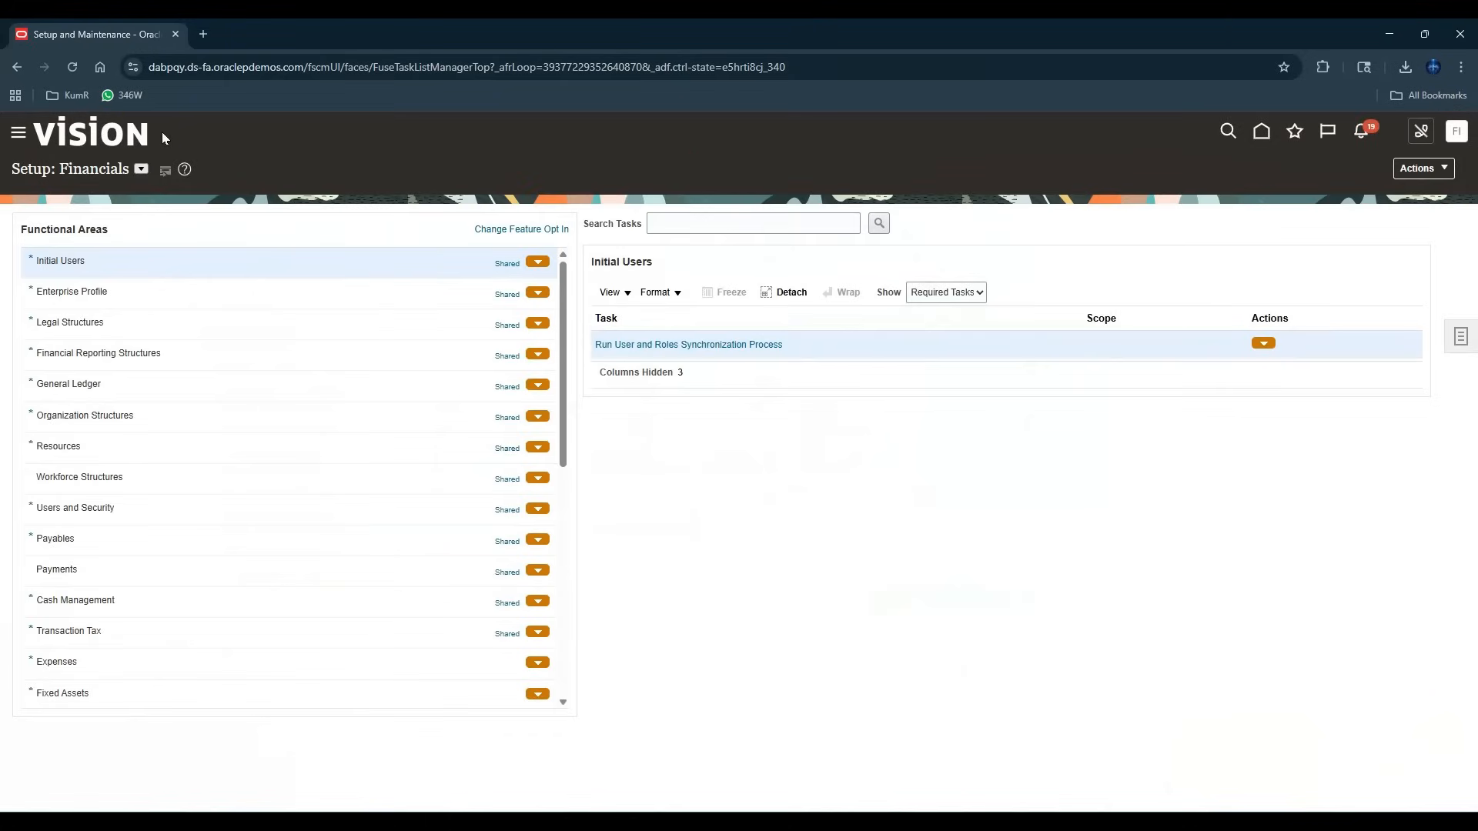
scroll(157, 516, down, 2)
click(523, 436)
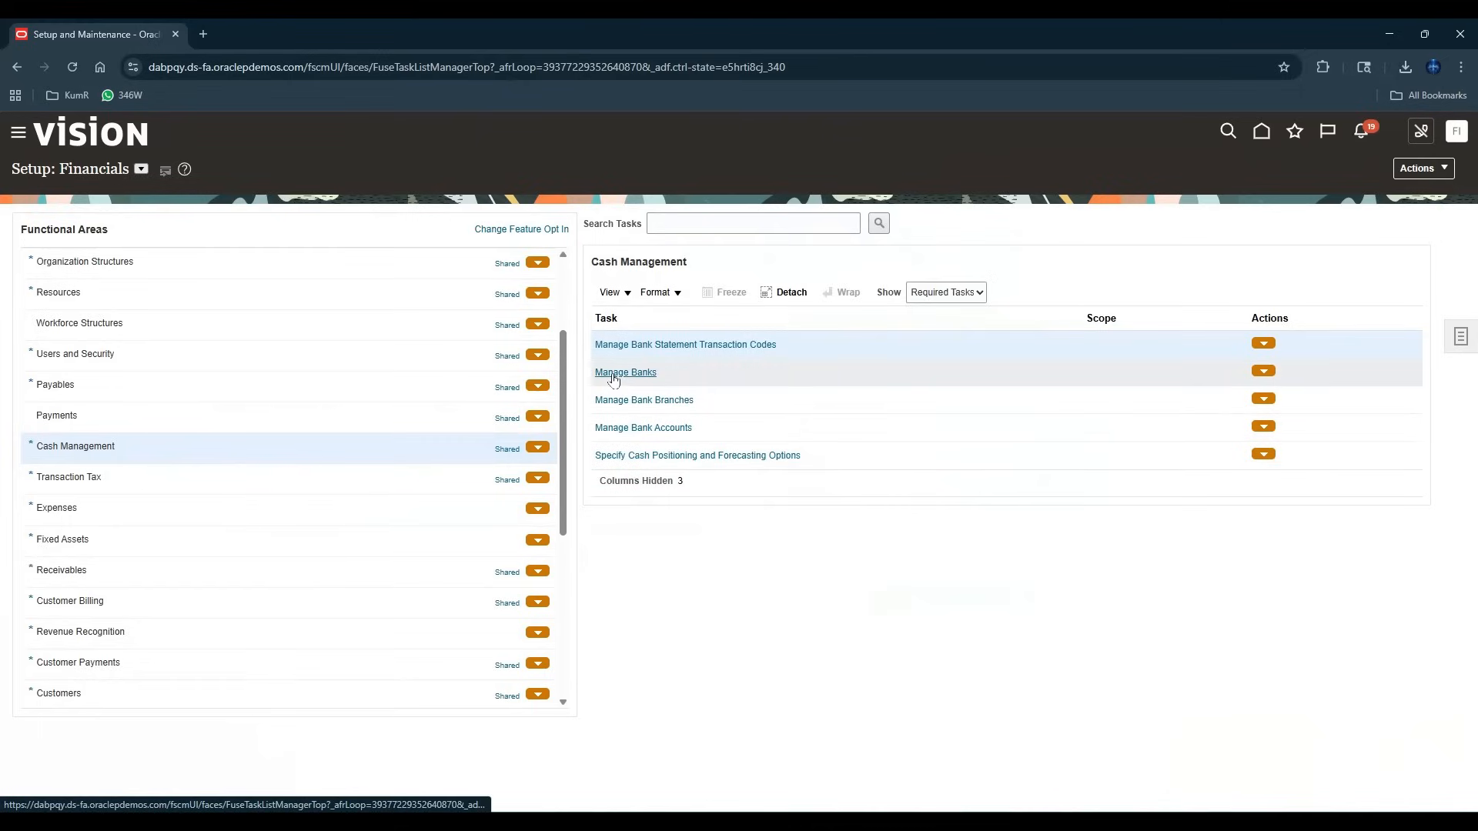
click(614, 375)
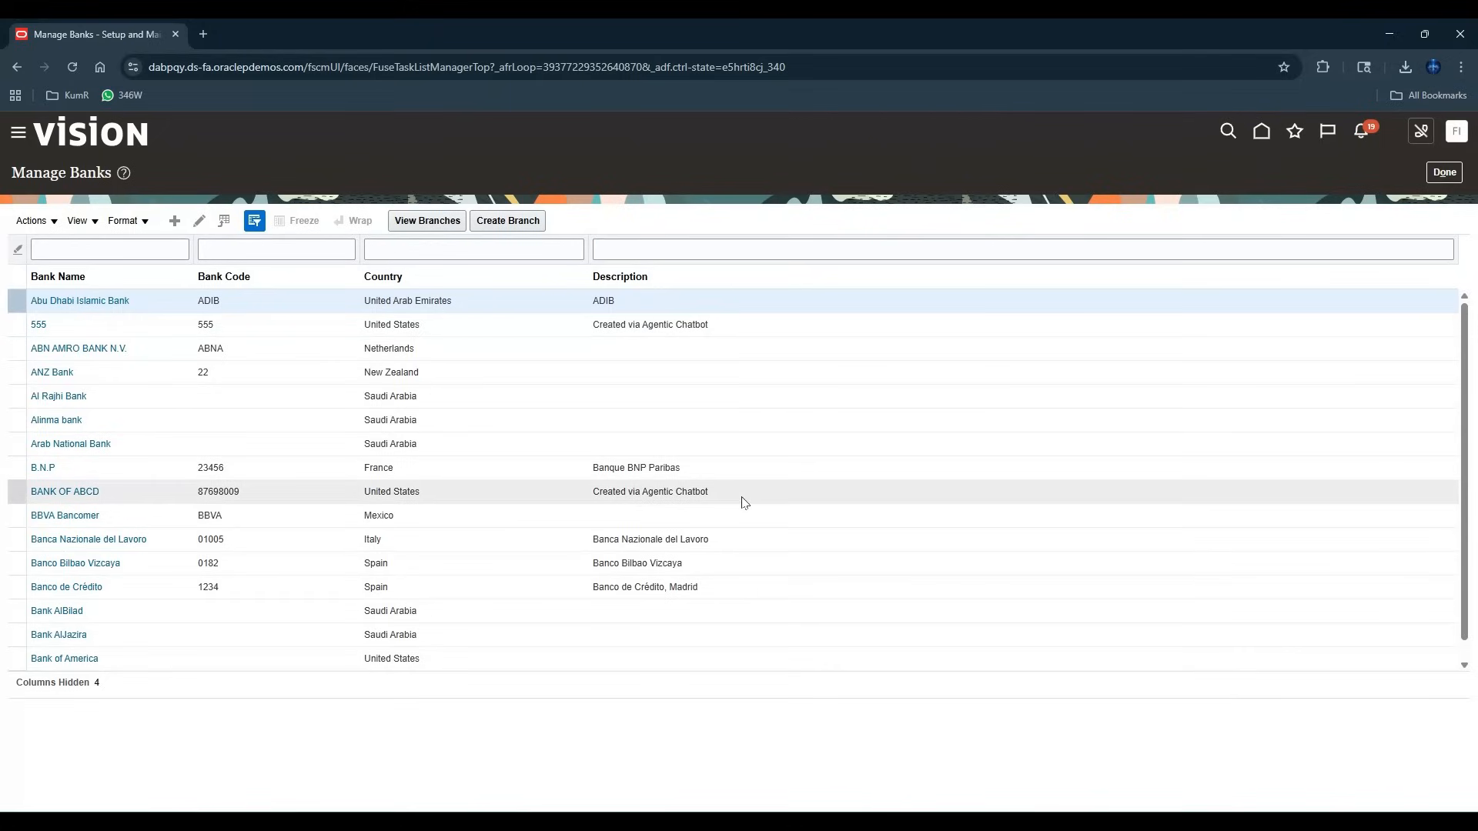
click(1444, 172)
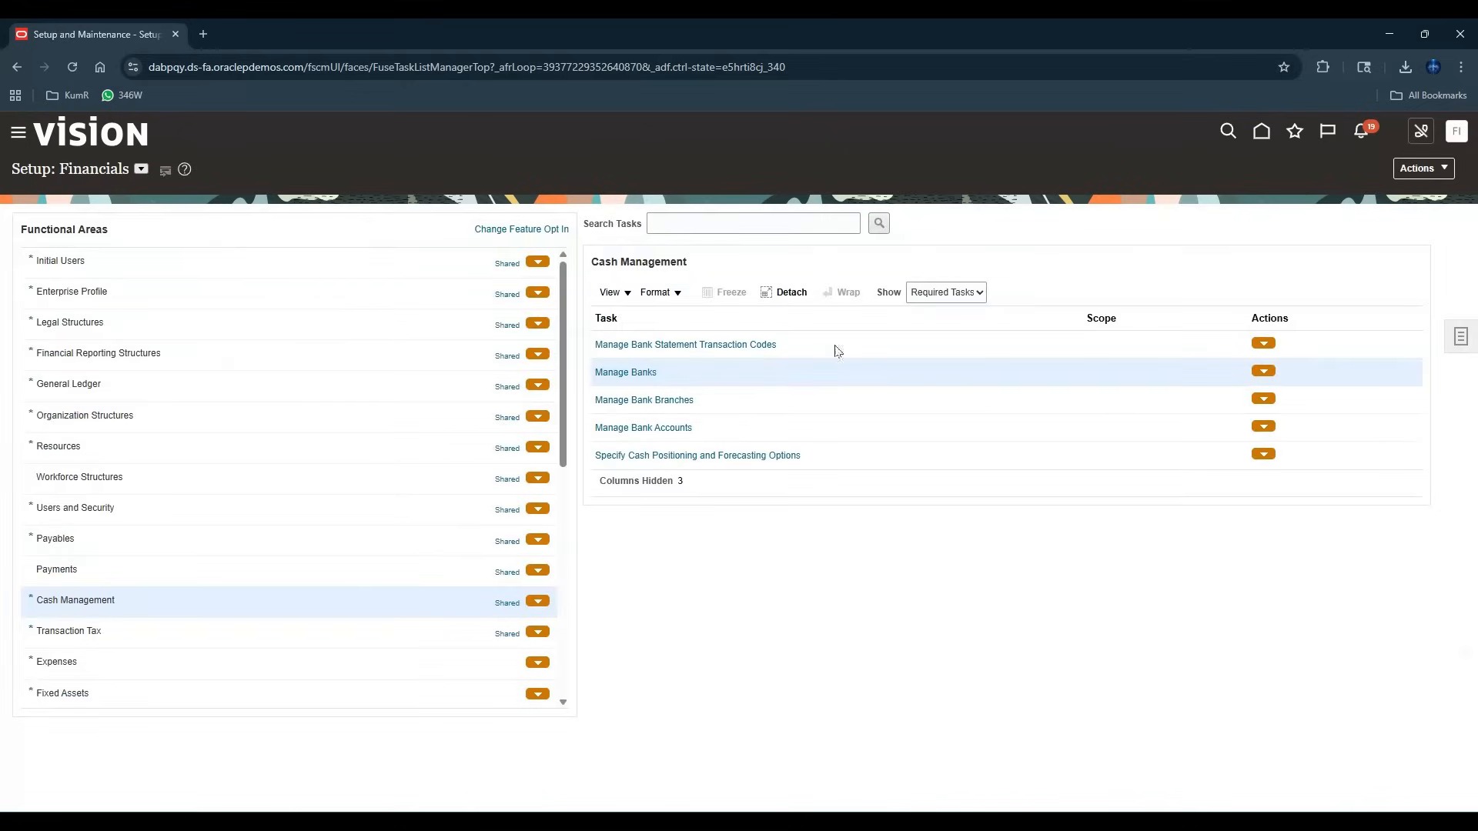
click(1261, 134)
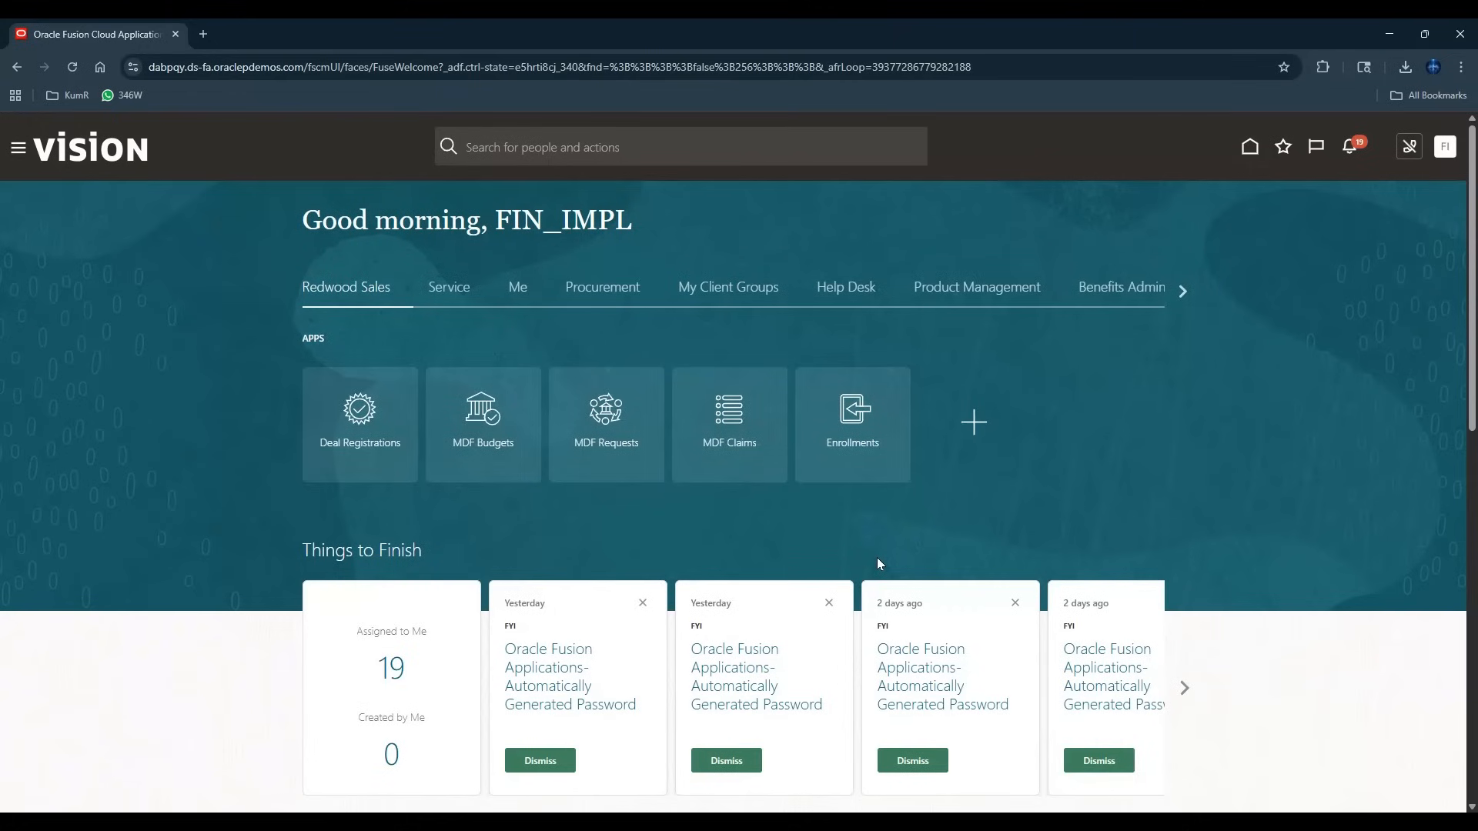
Switch to Cursor and list the contents of the bank project folder in the terminal.
mouse_move(453, 822)
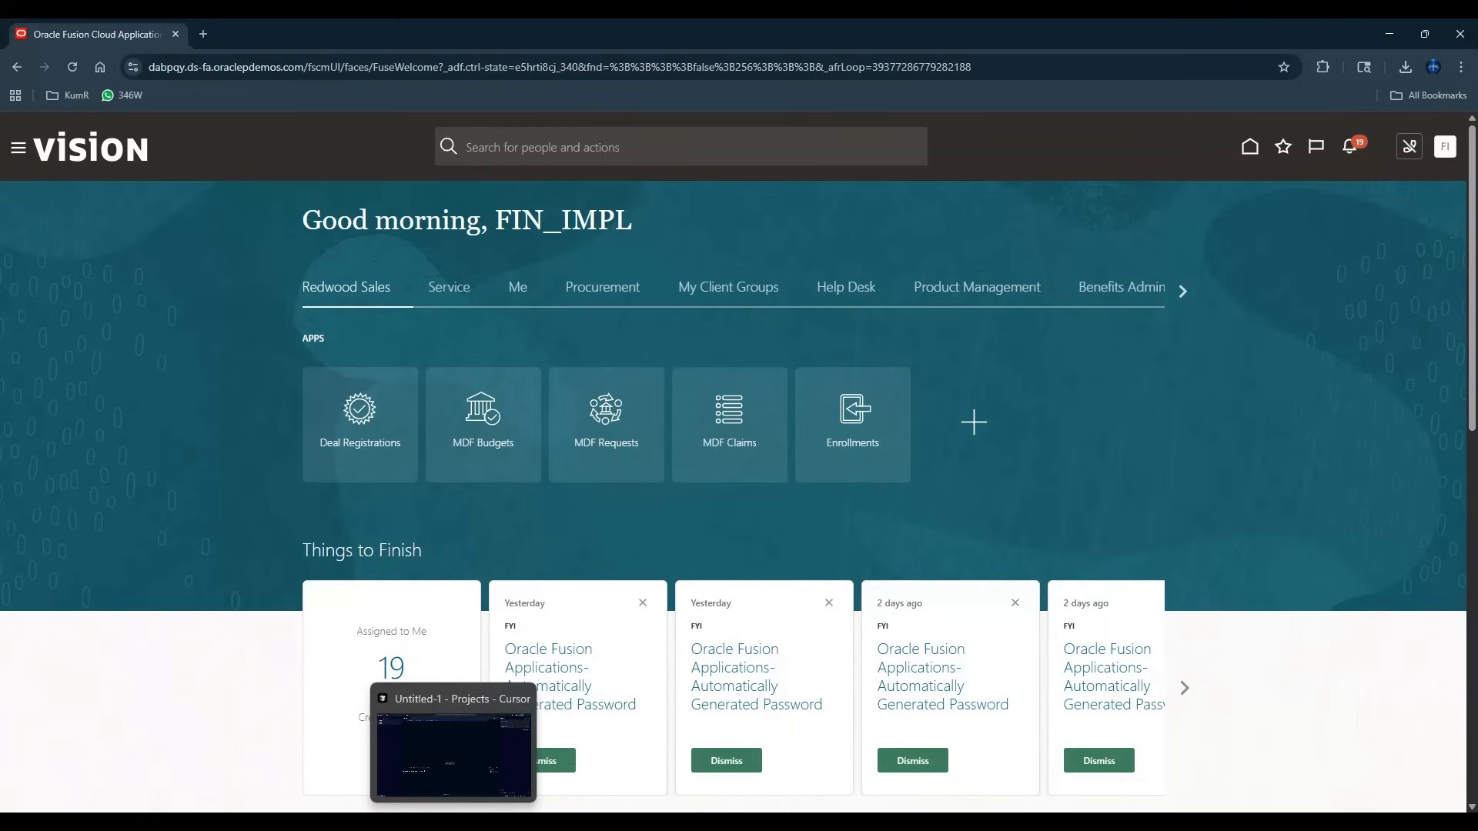
click(453, 822)
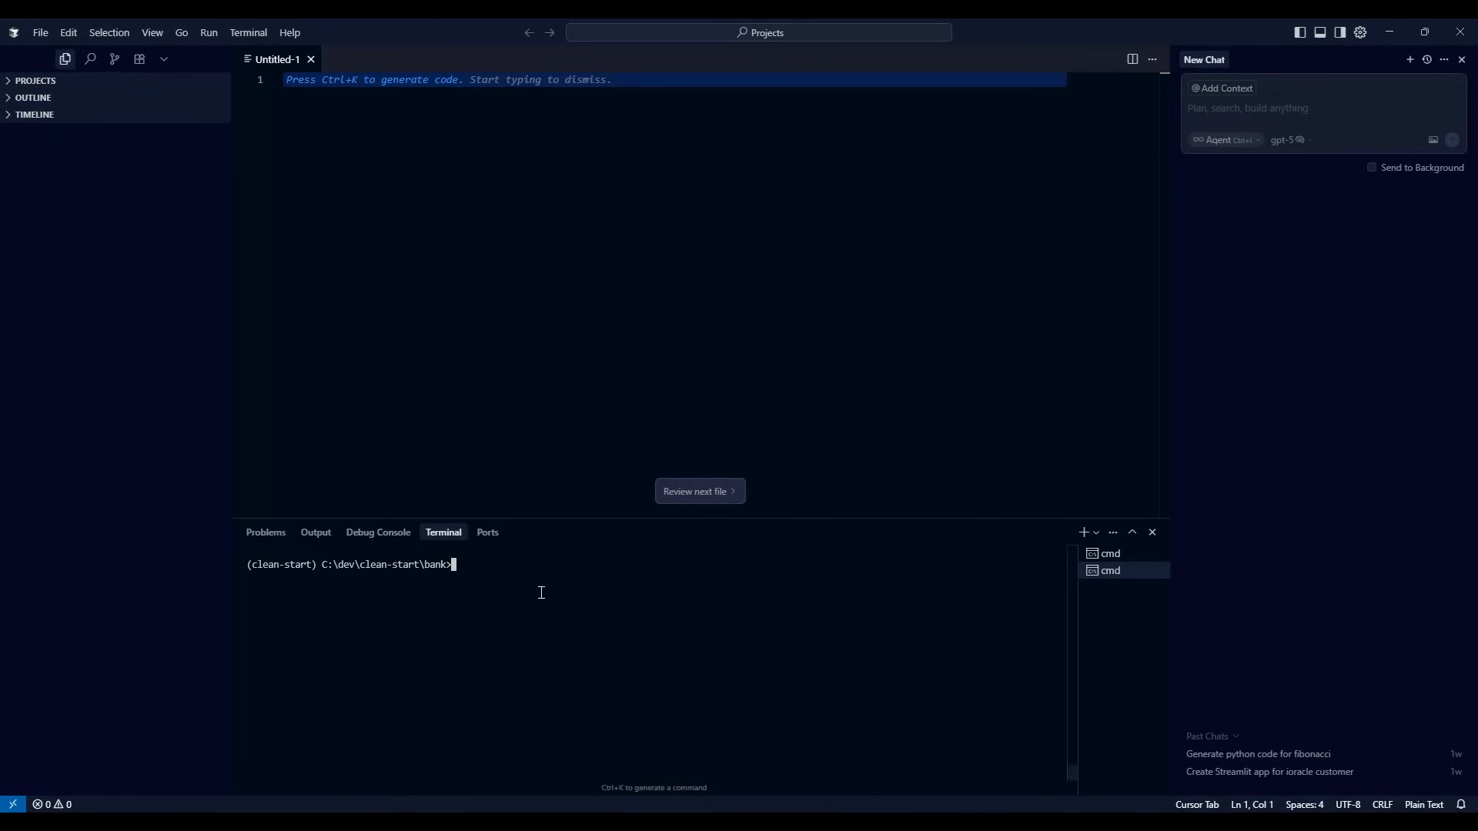
text(dir)
key(Return)
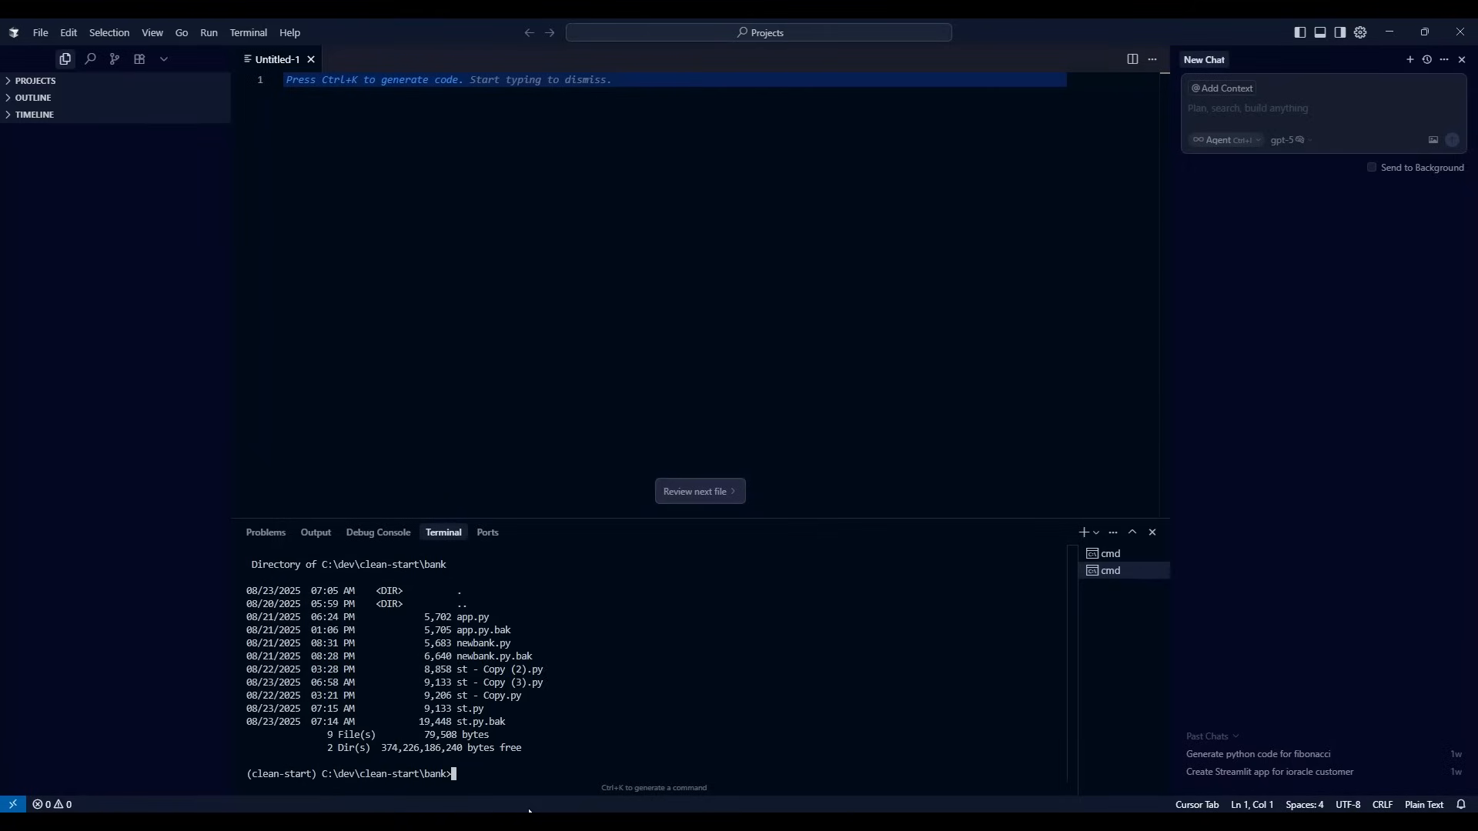
Launch the st.py chatbot app from the bank folder with uv and Streamlit.
text(uv run streamlit run st.app)
key(Return)
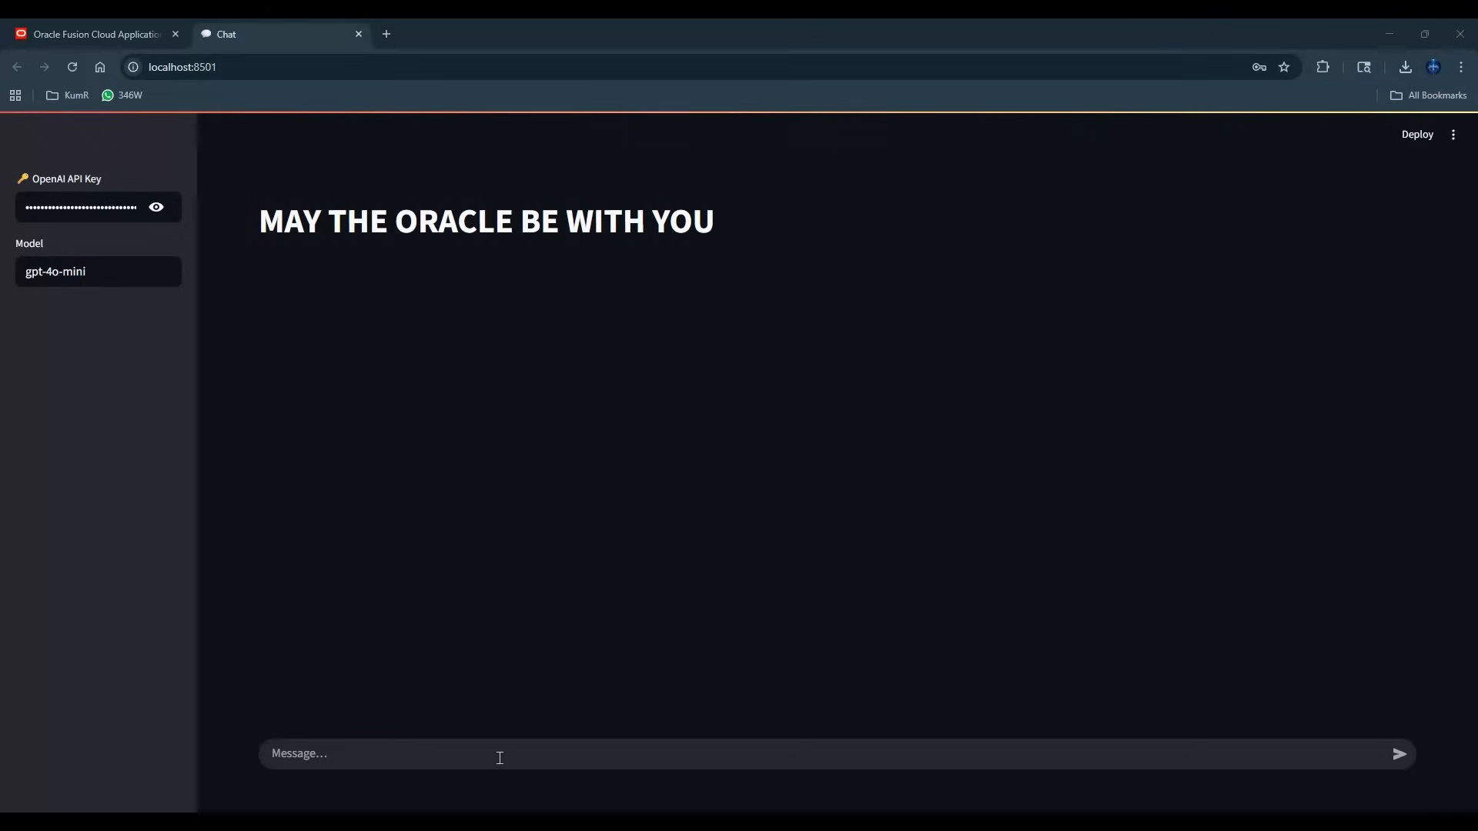
Send the chatbot the message "hey how are you".
click(344, 746)
text(hey)
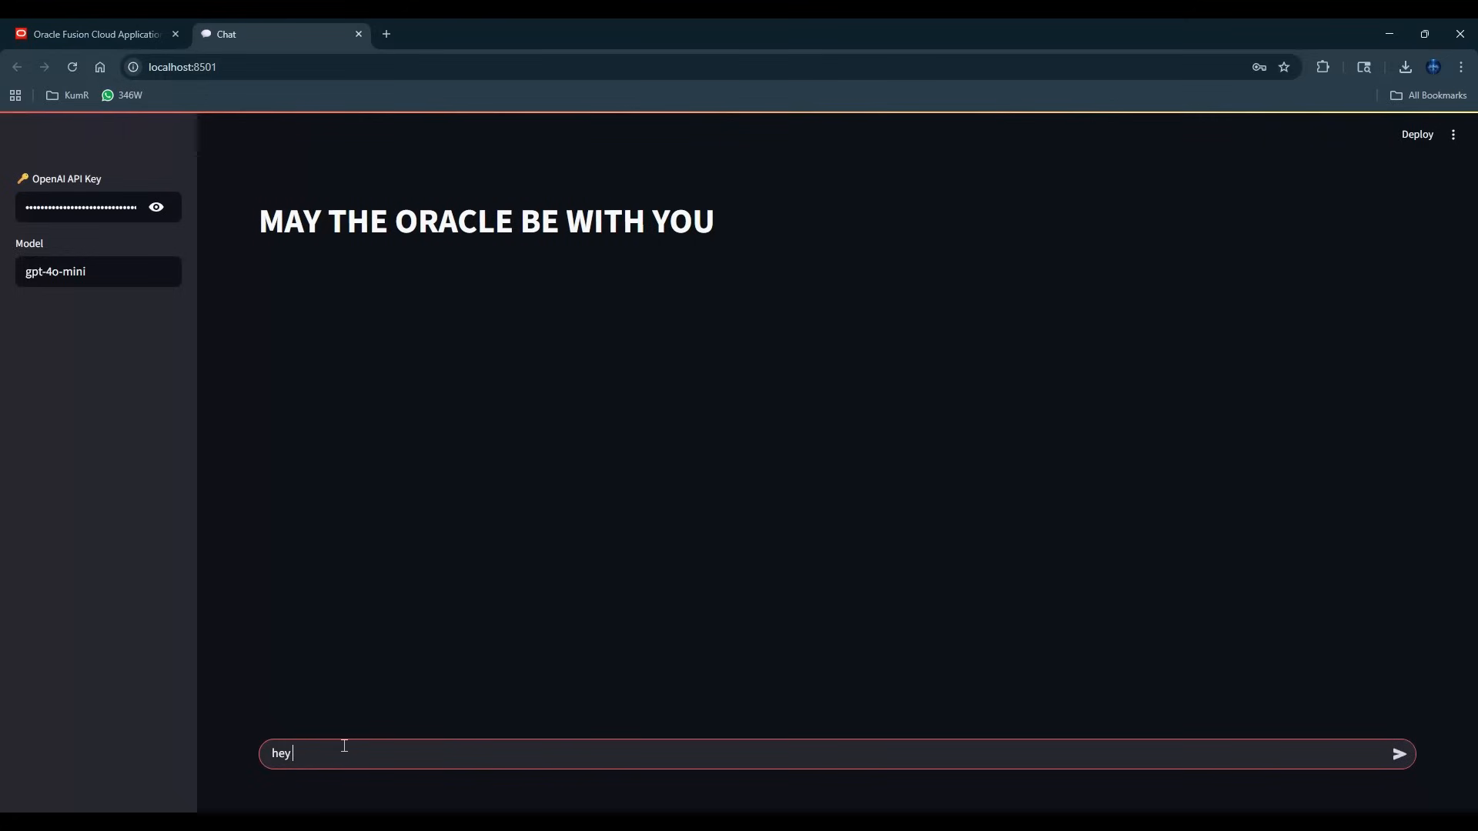
text( how are you)
key(Return)
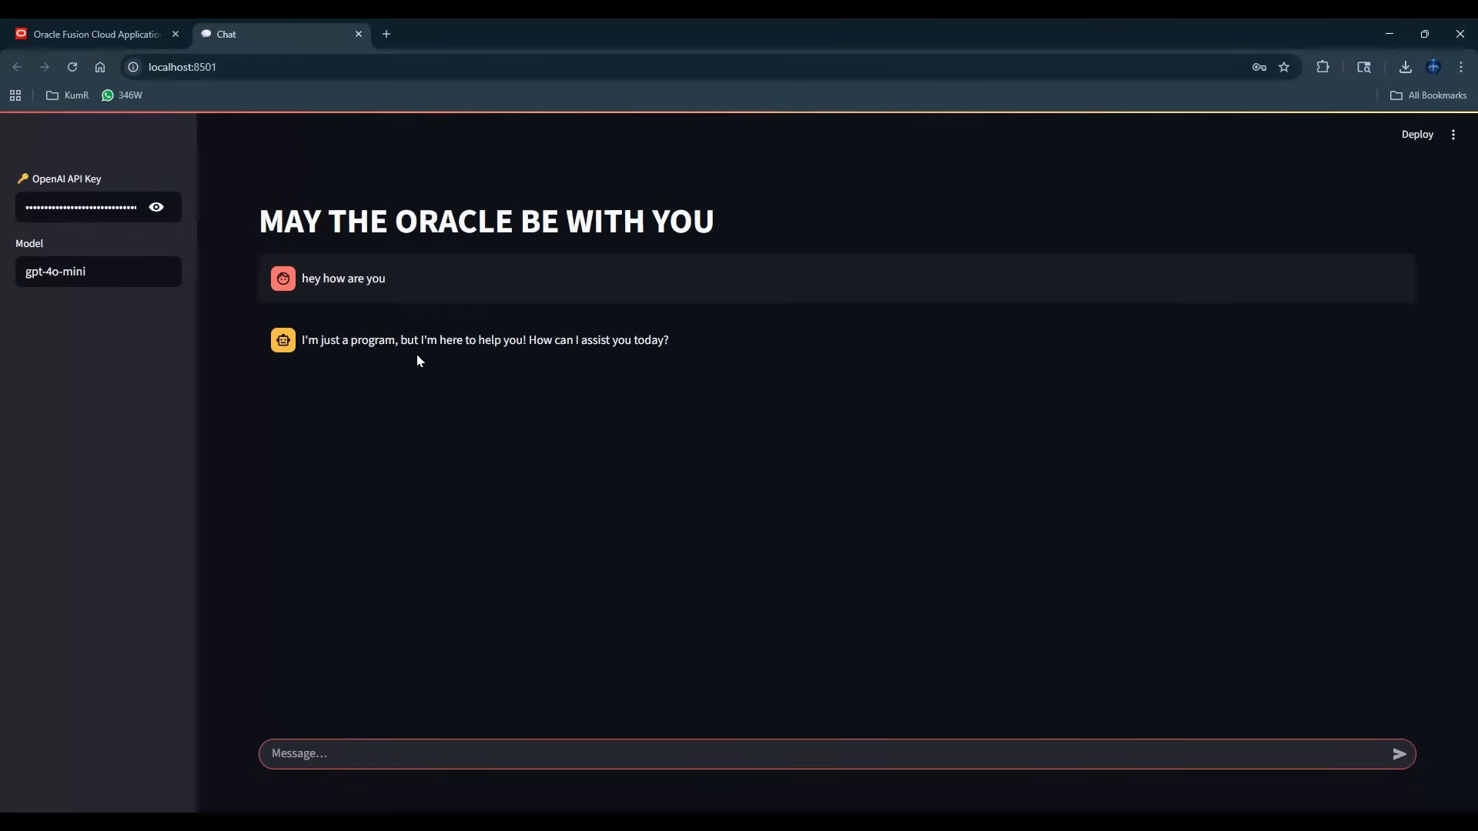
Send the chatbot the question "can u tell me about banks".
click(408, 746)
text(can u tell me abput)
key(BackSpace)
key(BackSpace)
text(out best)
key(Return)
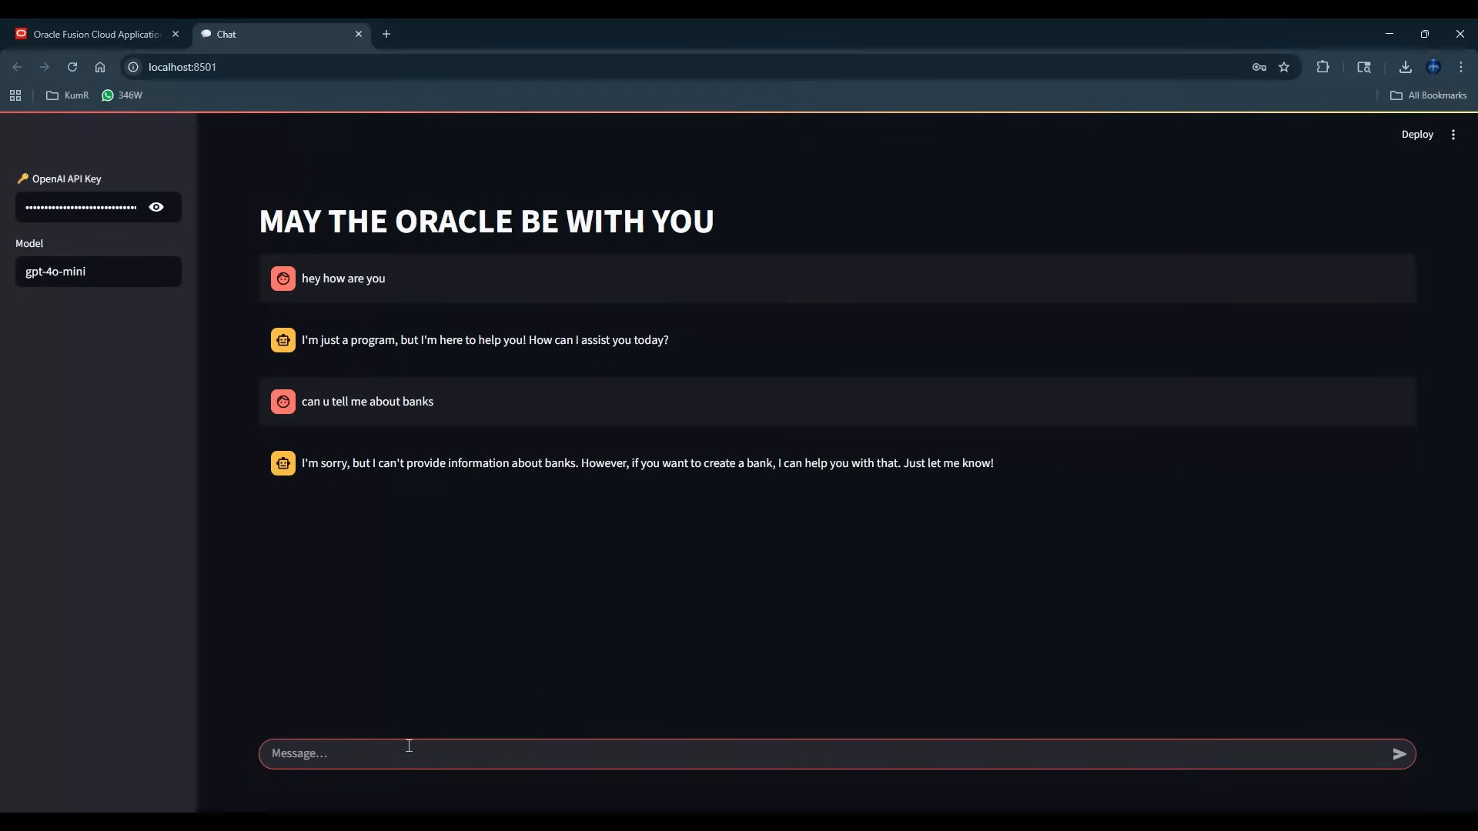
Send the chatbot the request "can u create a bank for me in oracle".
text(can u create a bank for me in oracle)
key(Return)
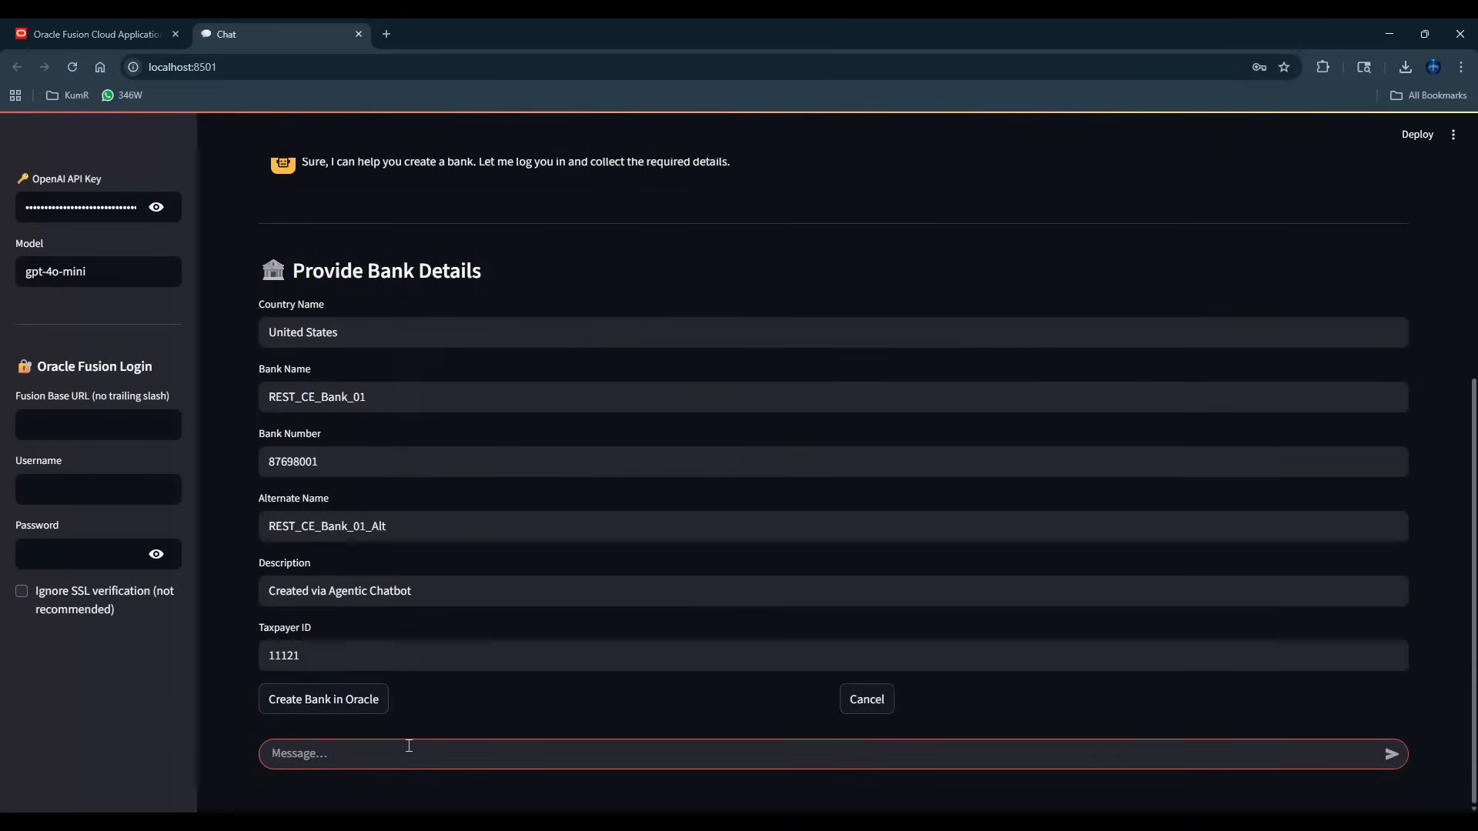
scroll(461, 651, up, 5)
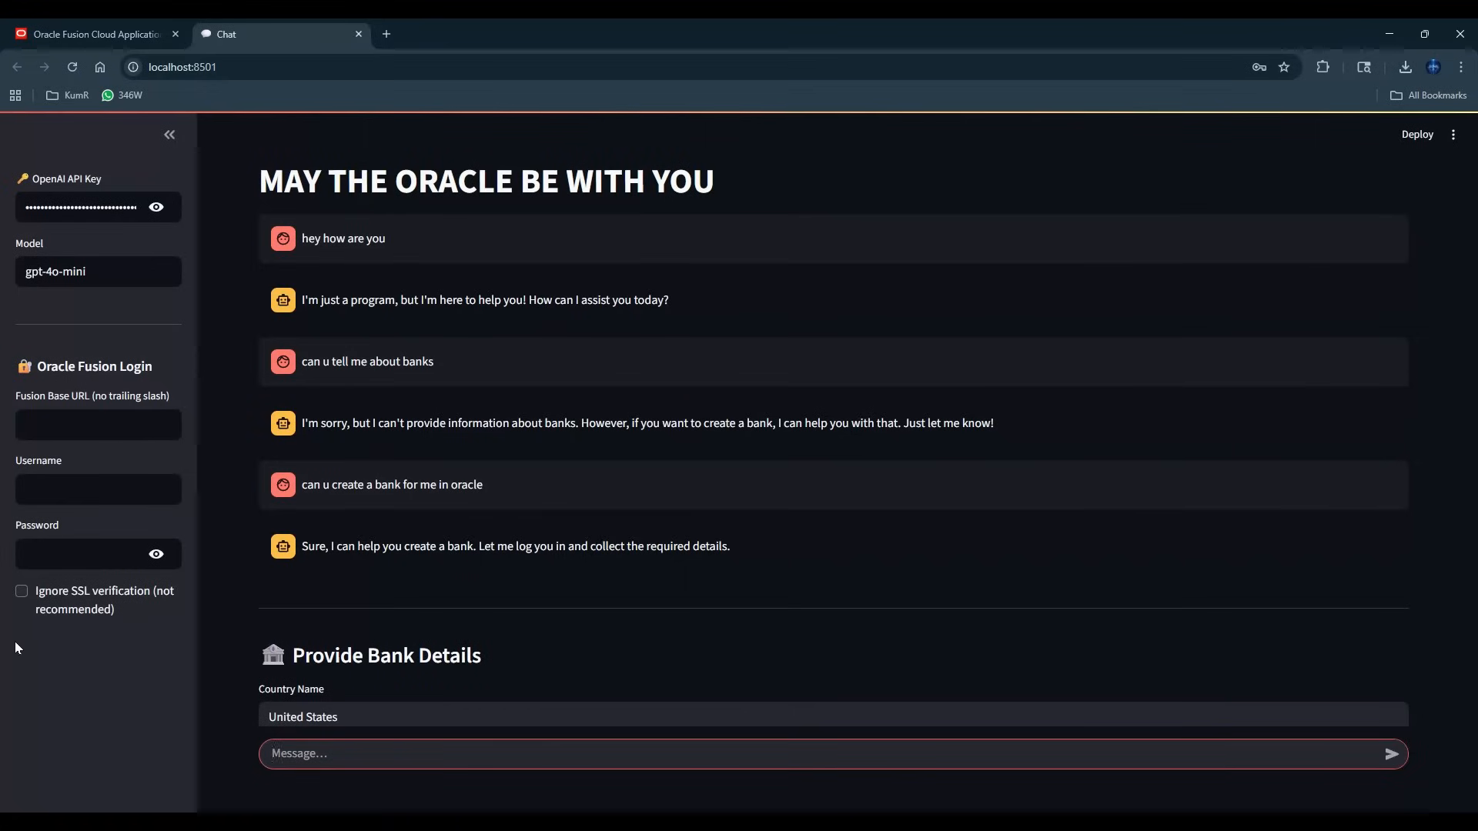
scroll(394, 507, down, 4)
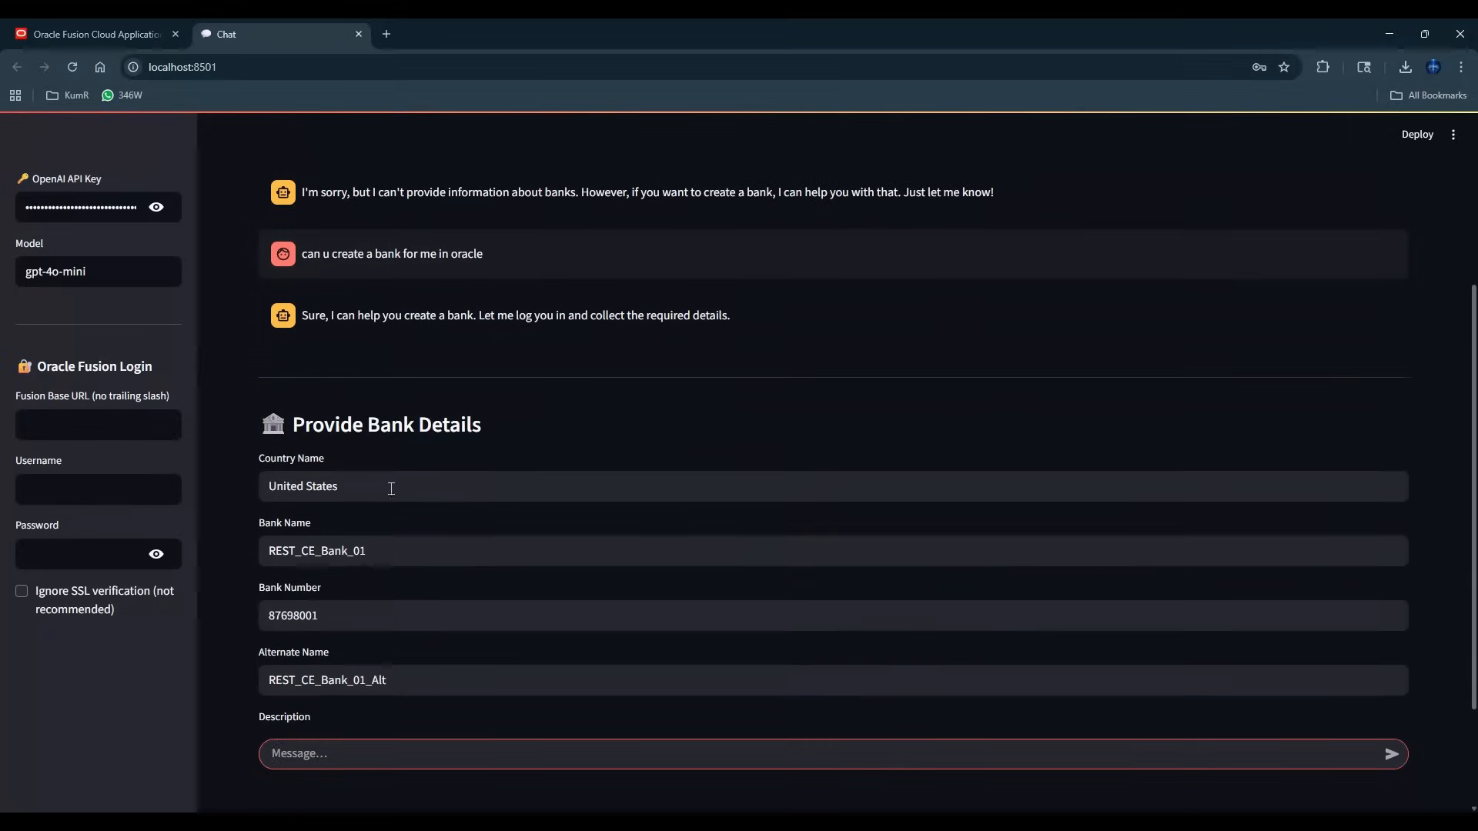
scroll(324, 385, down, 1)
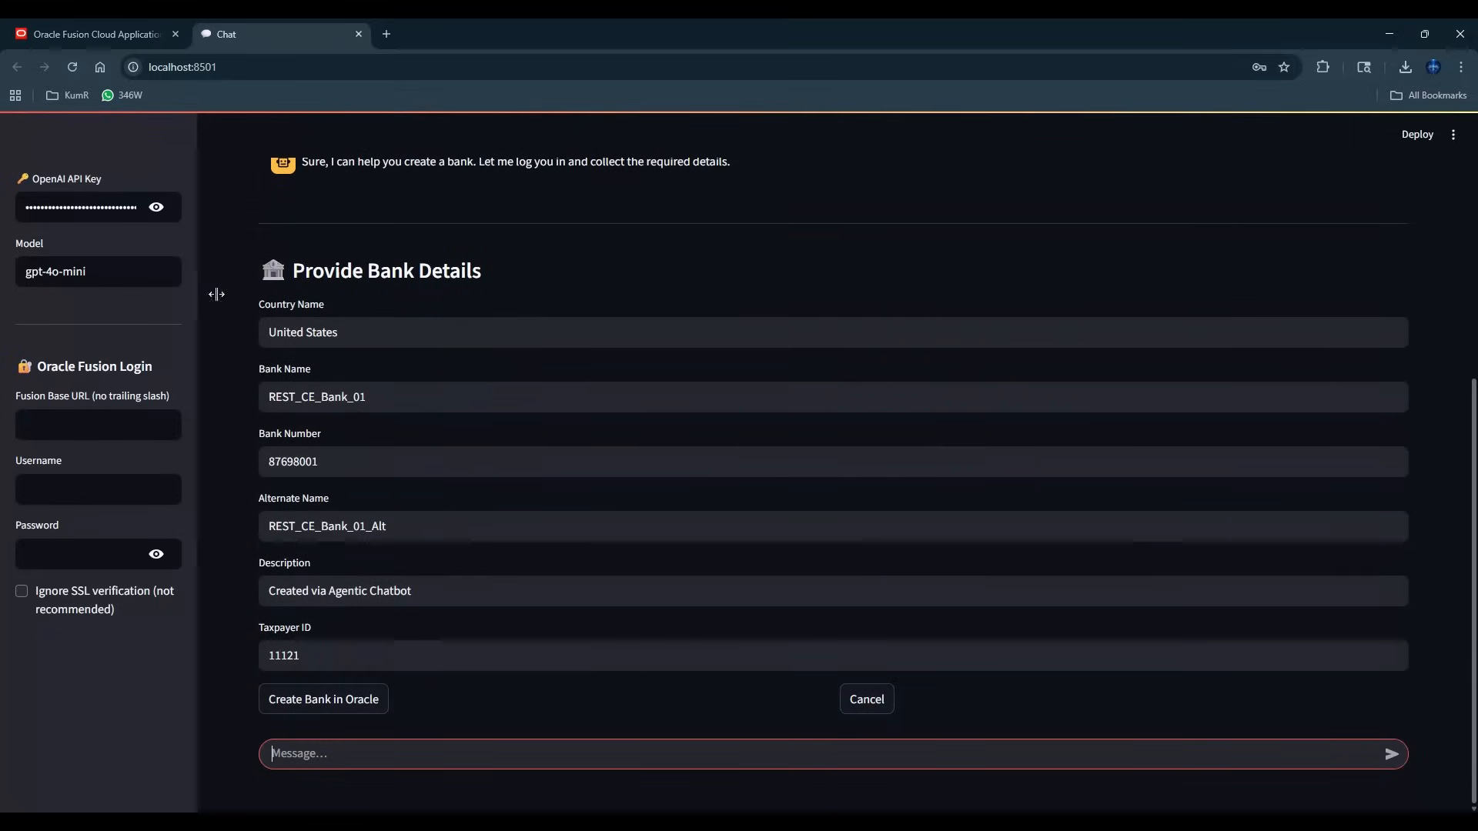
click(128, 35)
click(276, 67)
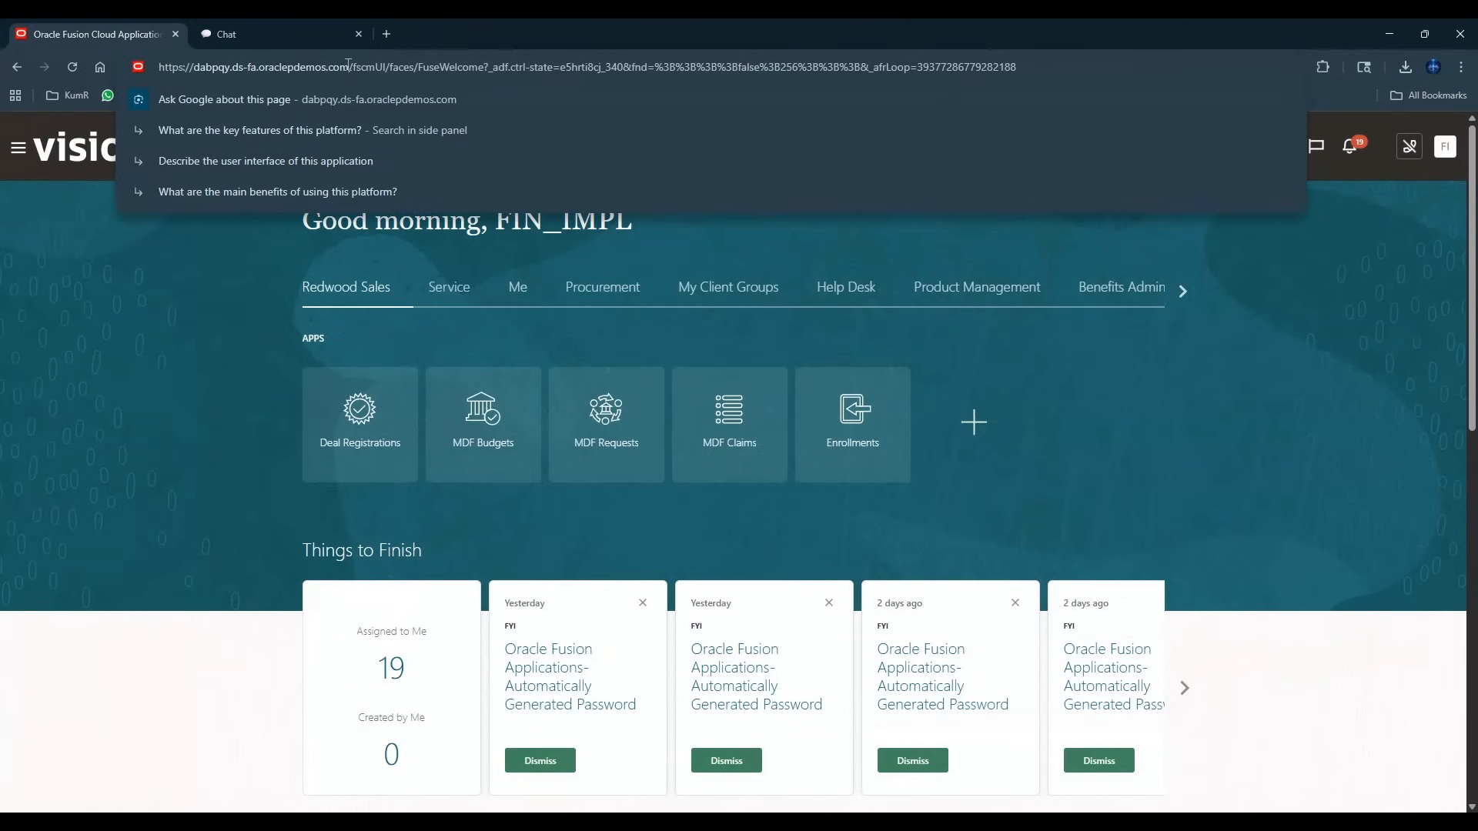
drag(348, 66, 159, 66)
right_click(237, 65)
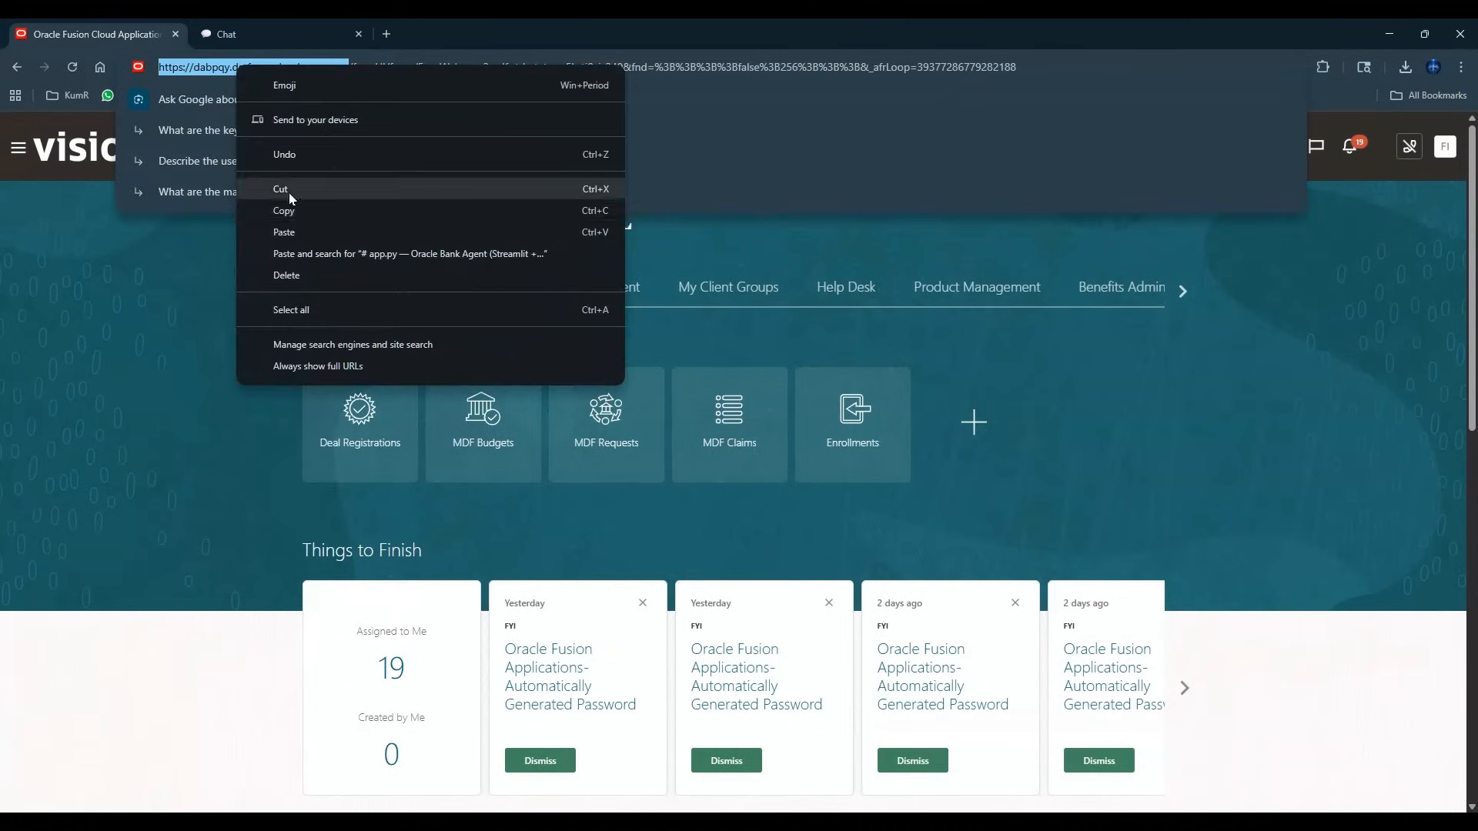
click(285, 206)
Fill in the chatbot's Fusion Base URL with the copied Oracle address, leaving no trailing slash.
click(231, 34)
right_click(117, 425)
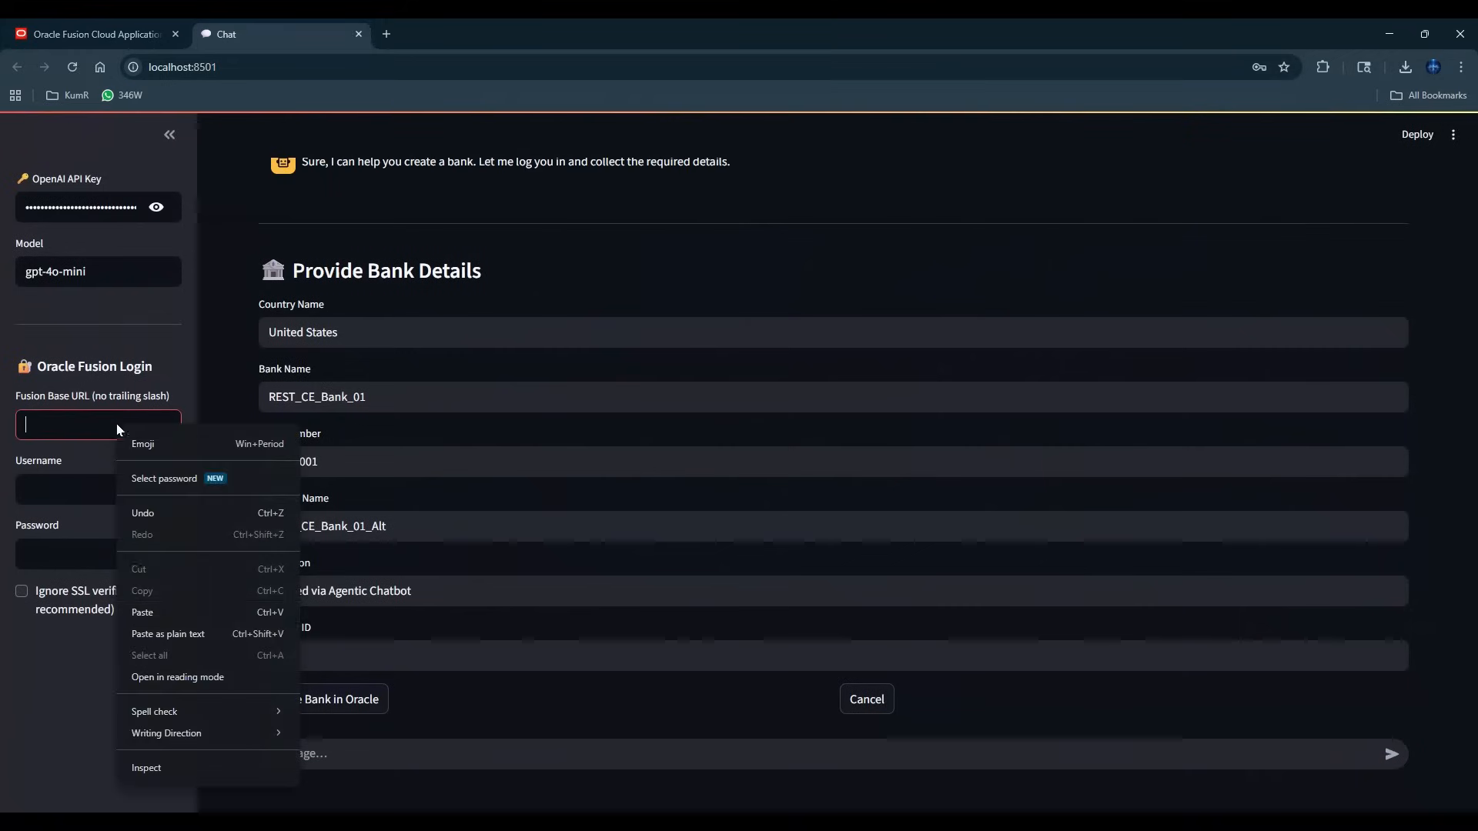
click(144, 612)
key(Tab)
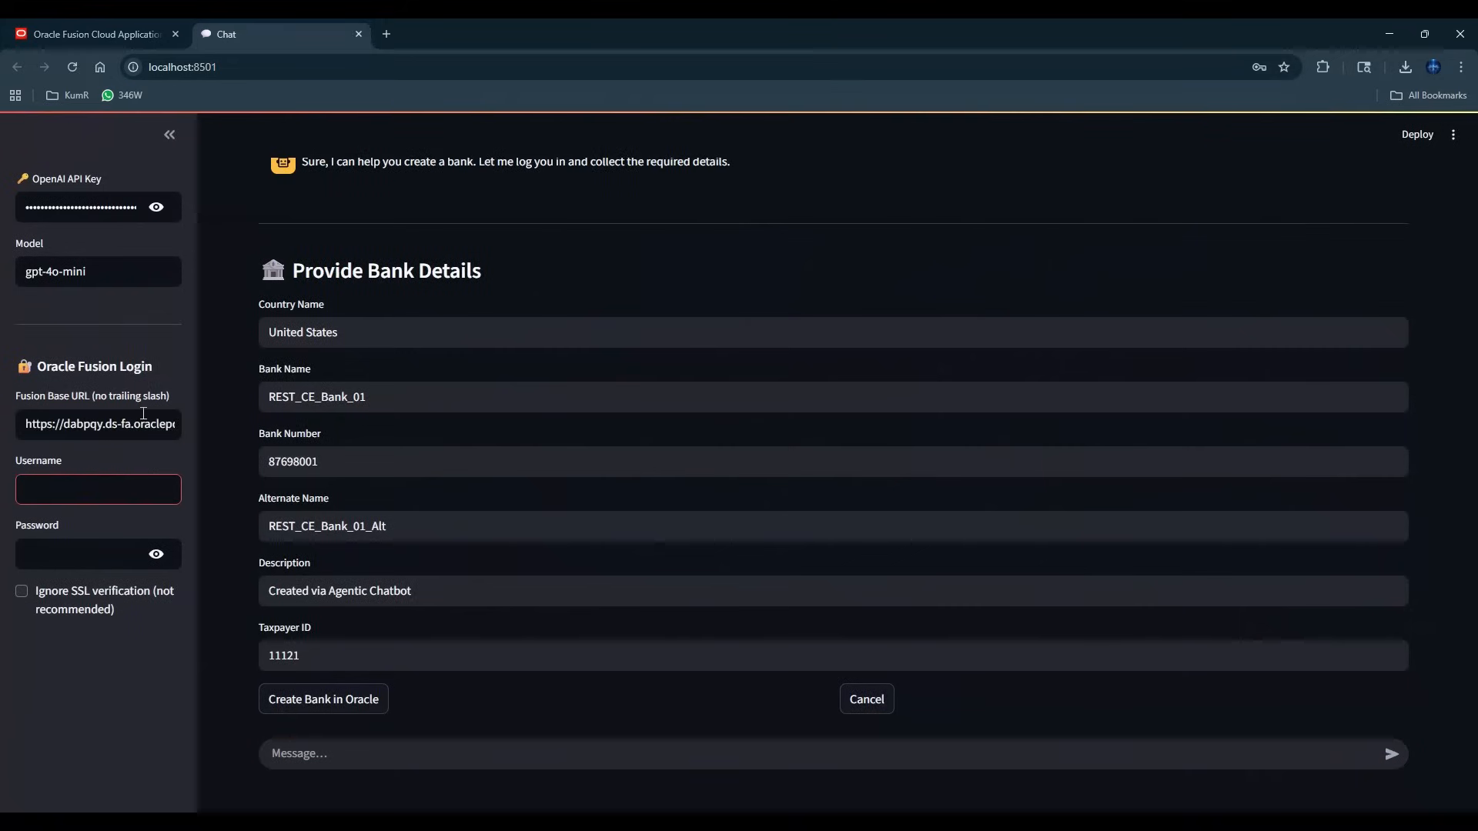
drag(149, 420, 293, 449)
key(Right)
key(BackSpace)
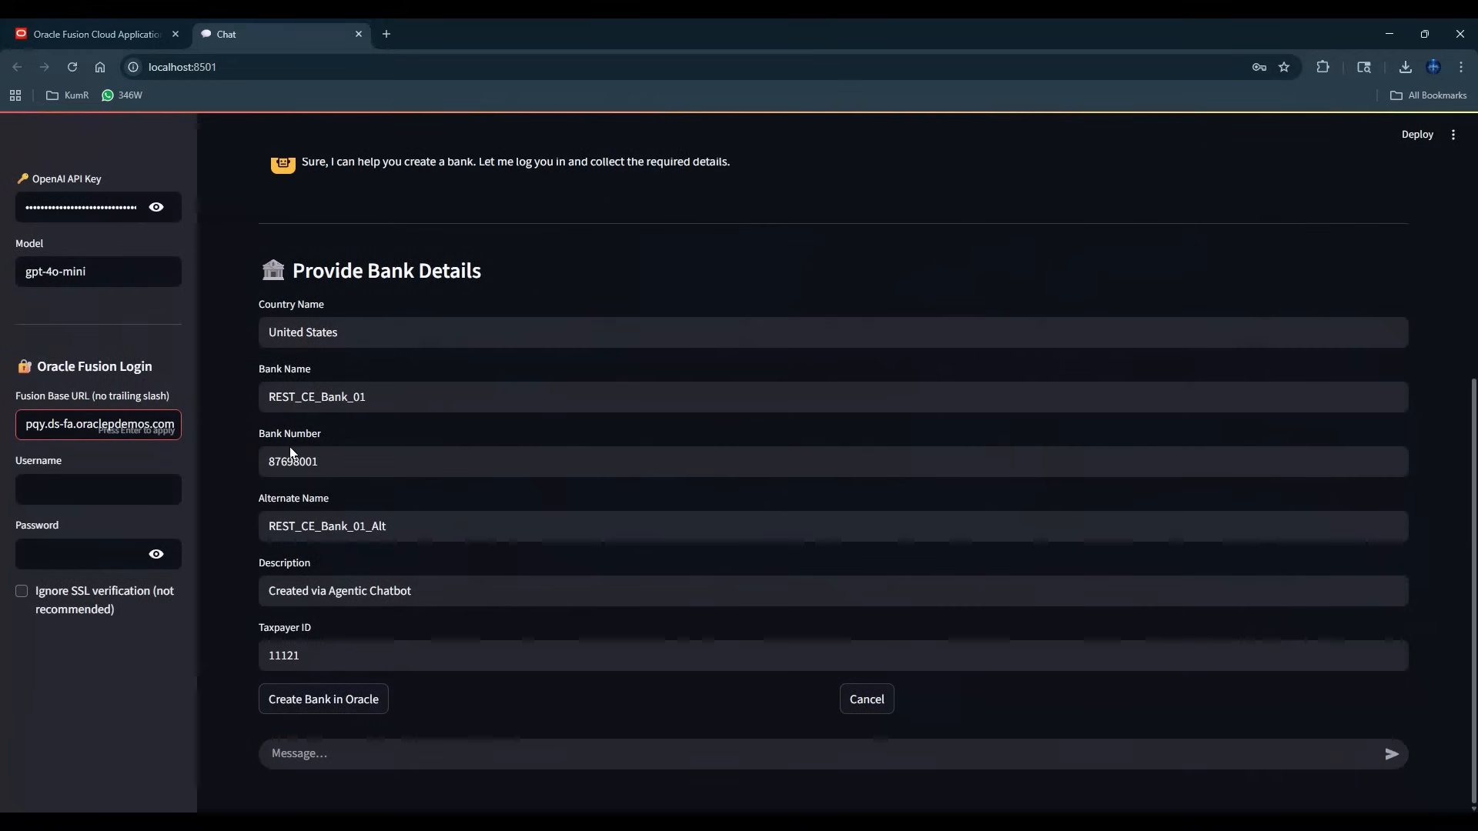
Enter the username FIN_IMPL and the account password for the Oracle Fusion login.
click(136, 487)
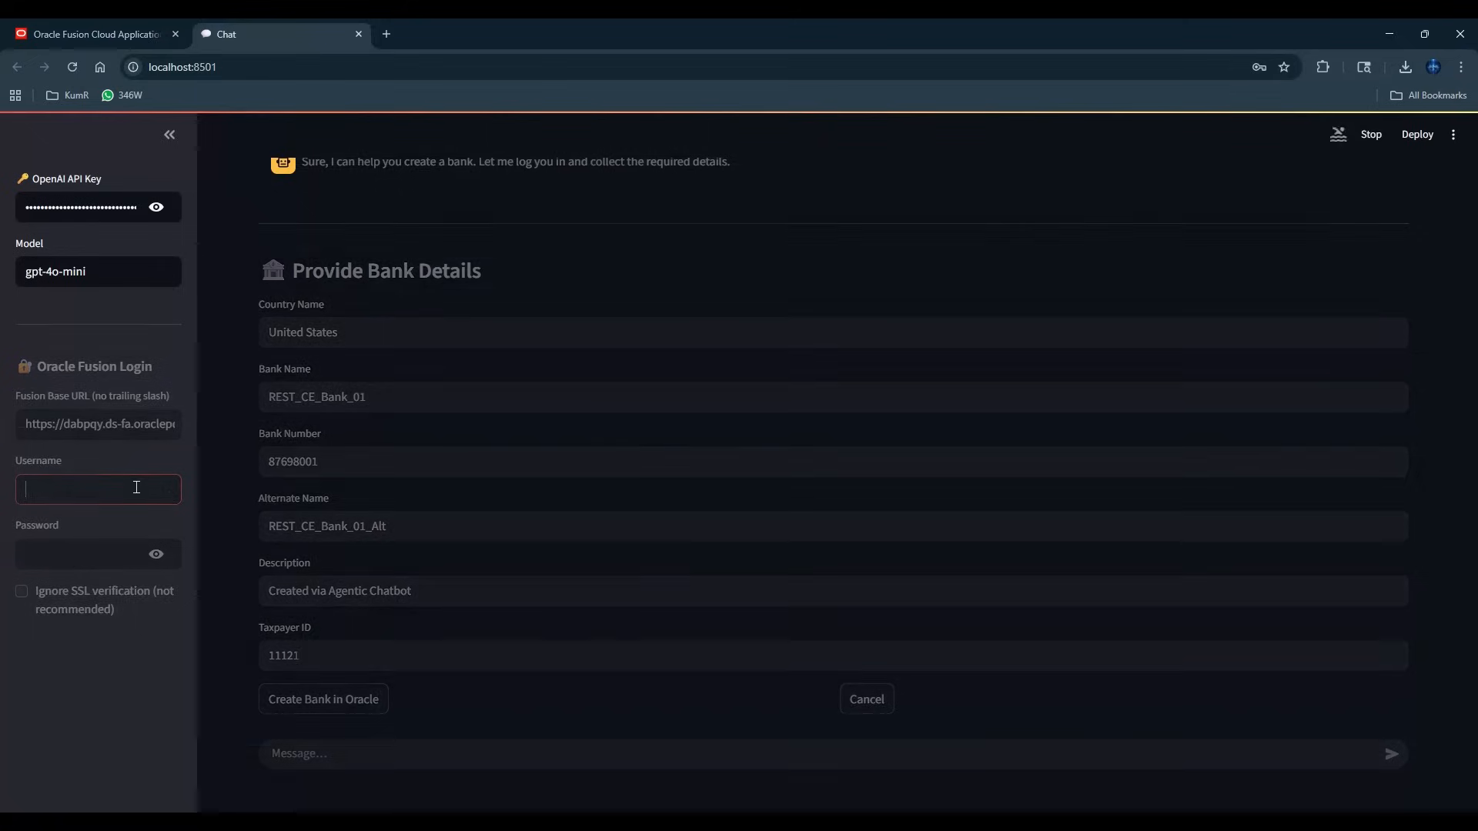
text(FIN)
key(BackSpace)
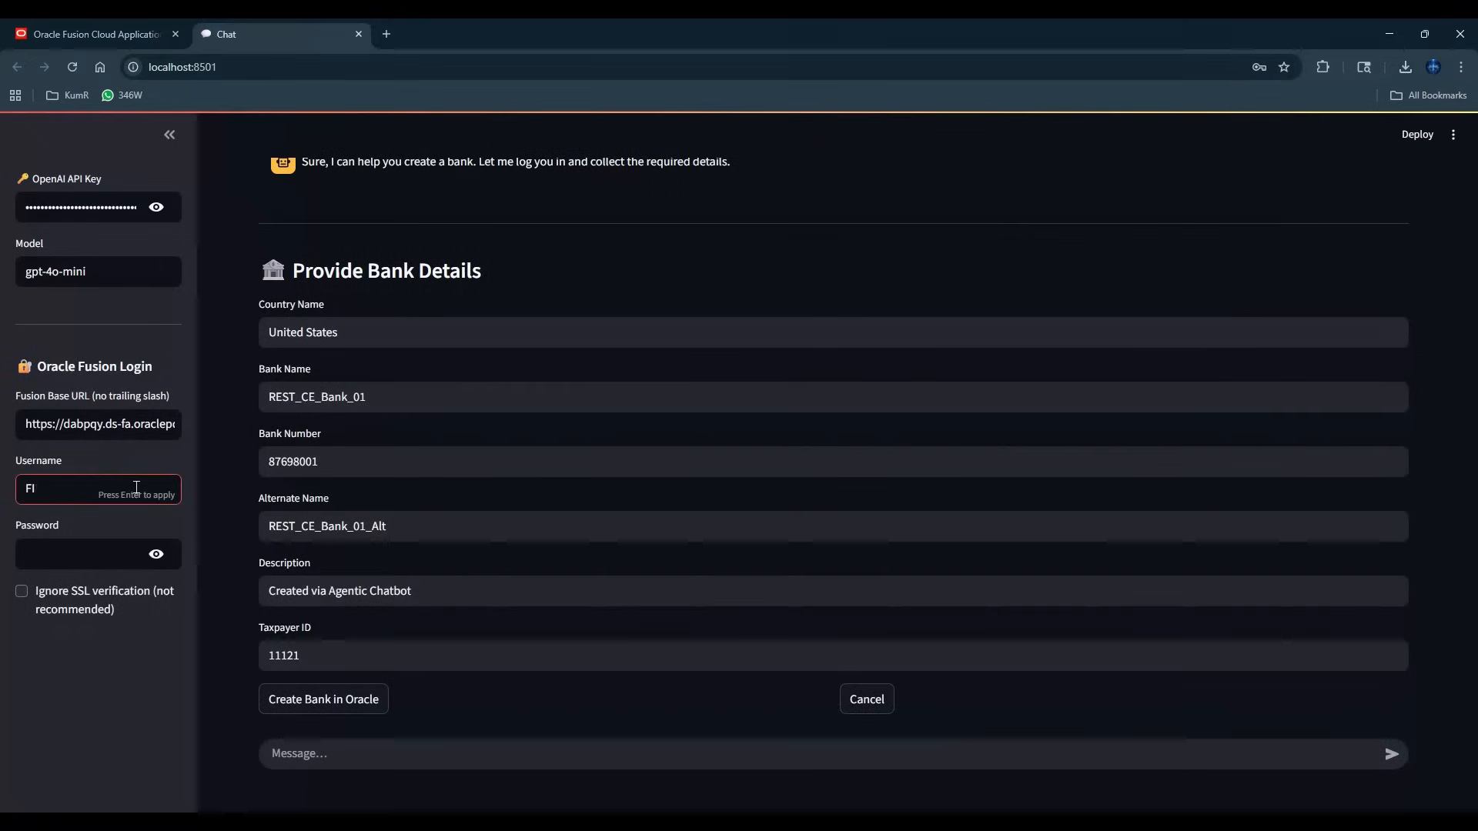
text(N_IMPL)
key(Tab)
text(•••••)
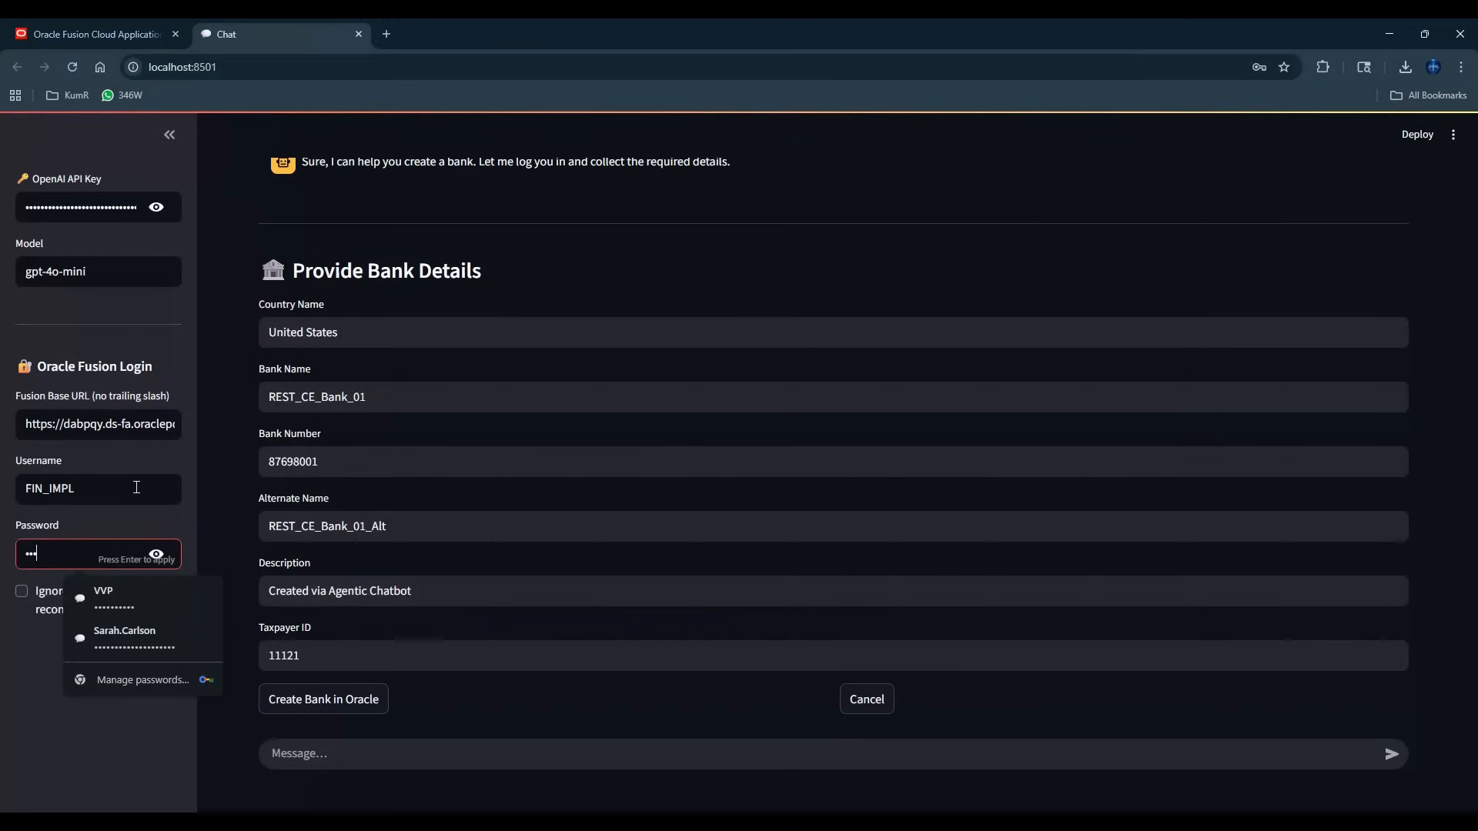
text(•••)
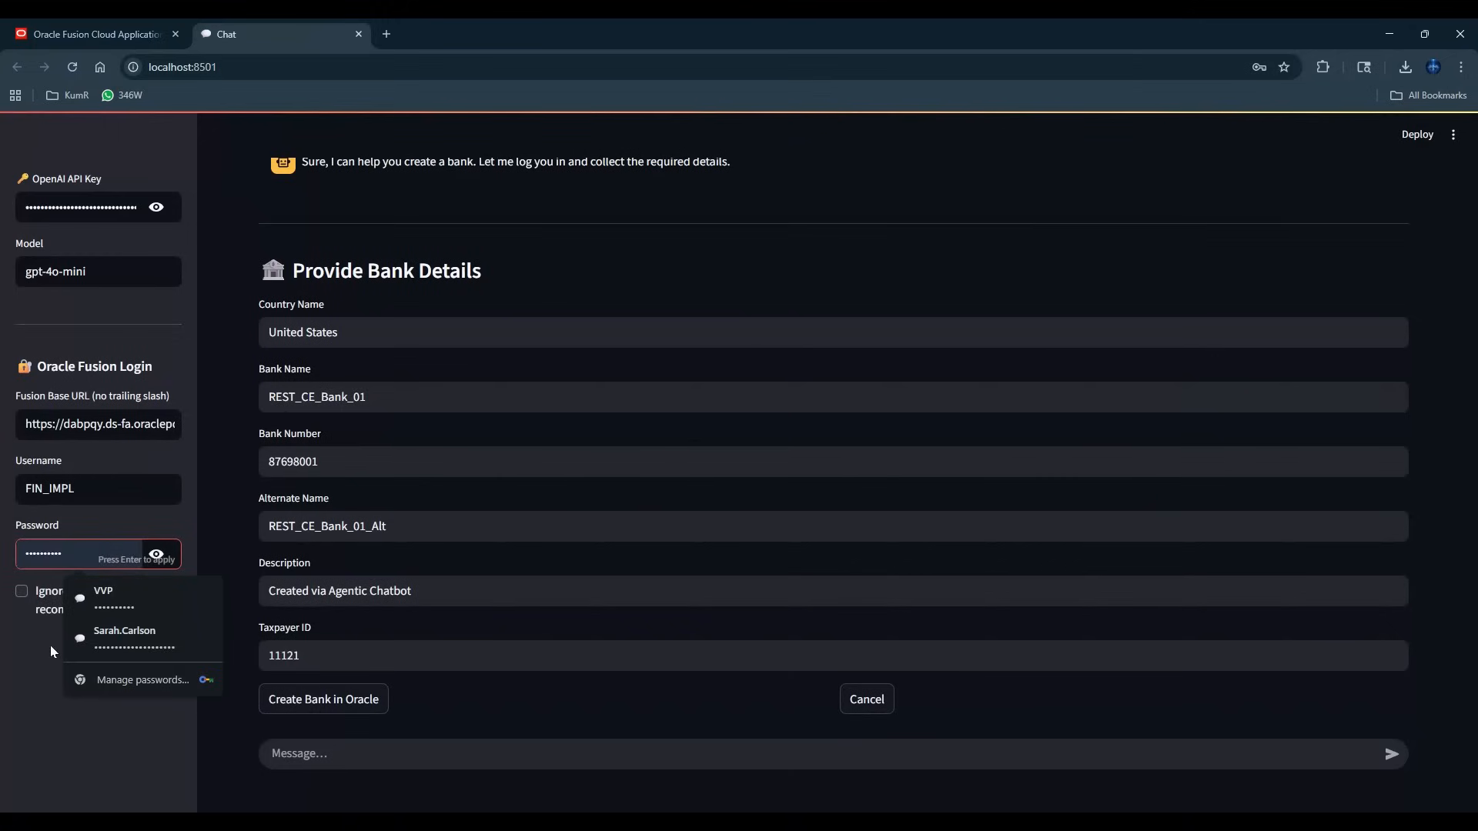
click(59, 766)
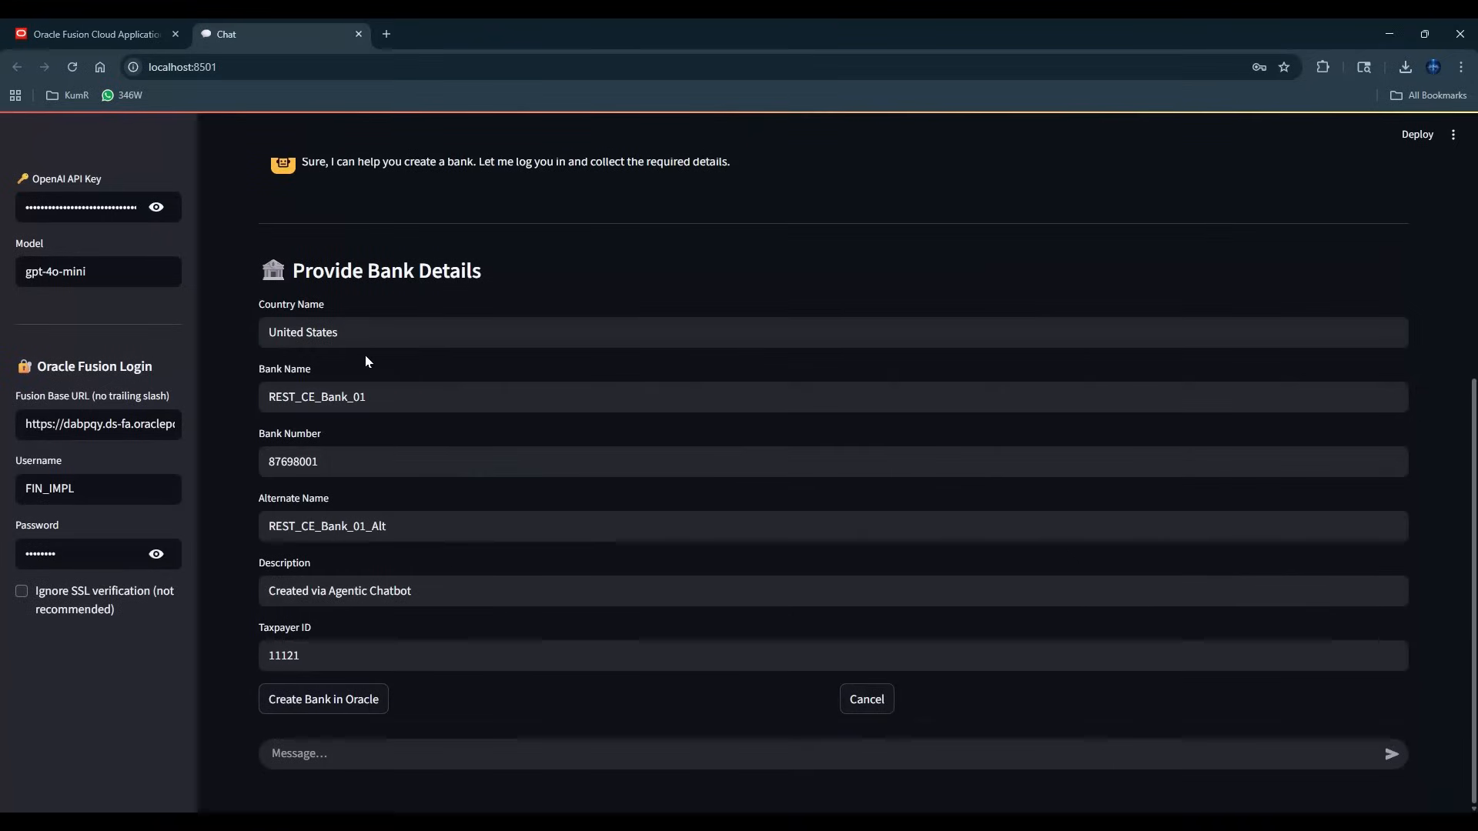
Replace the default bank name with the text "Bank of" in the bank details.
click(484, 405)
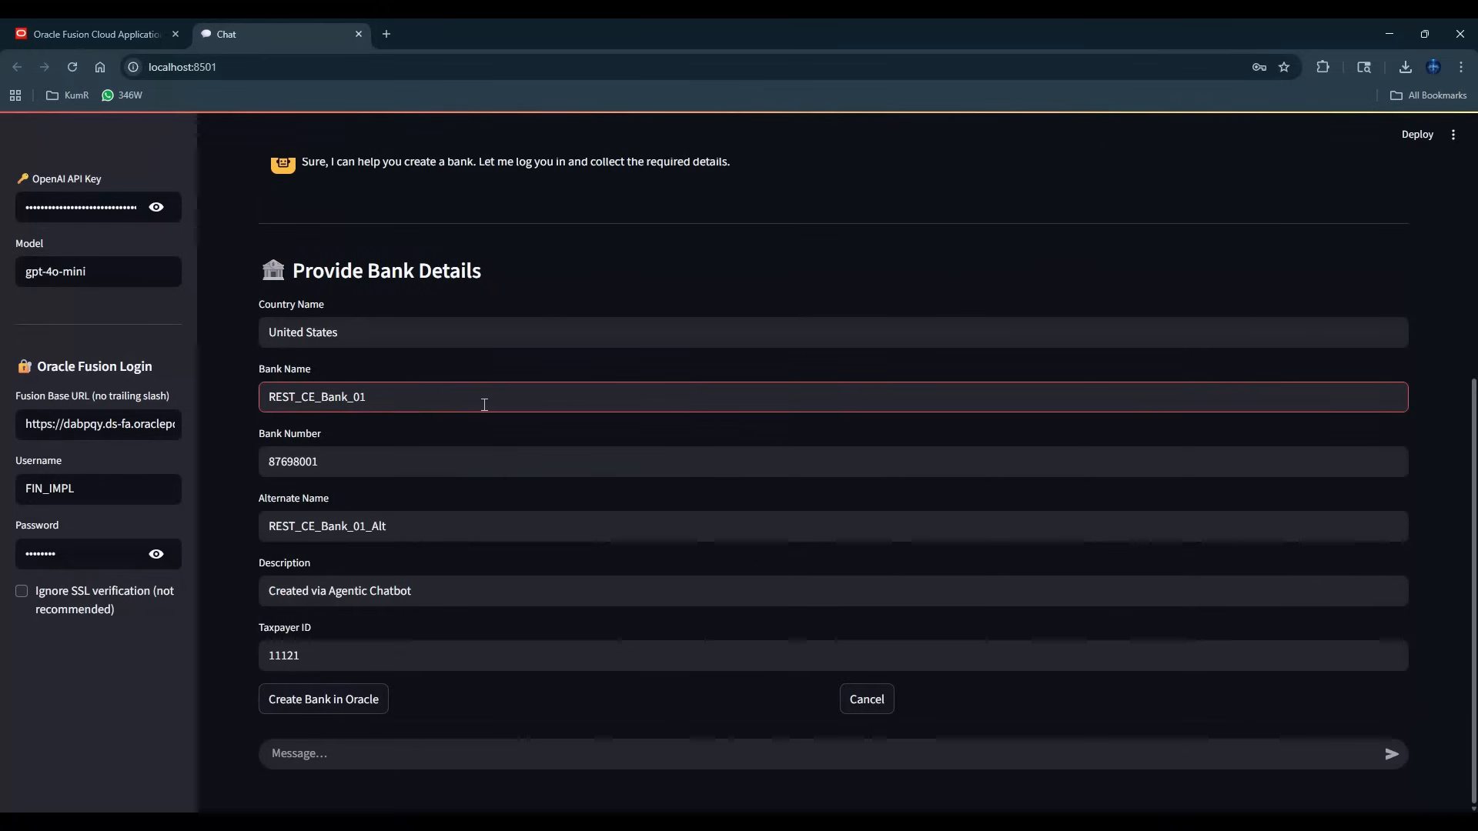
key(BackSpace)
key(BackSpace)
key(BackSpace)
key(BackSpace)
key(BackSpace)
key(BackSpace)
key(BackSpace)
key(BackSpace)
key(BackSpace)
key(BackSpace)
key(BackSpace)
key(BackSpace)
key(BackSpace)
key(BackSpace)
key(BackSpace)
text(Bank of)
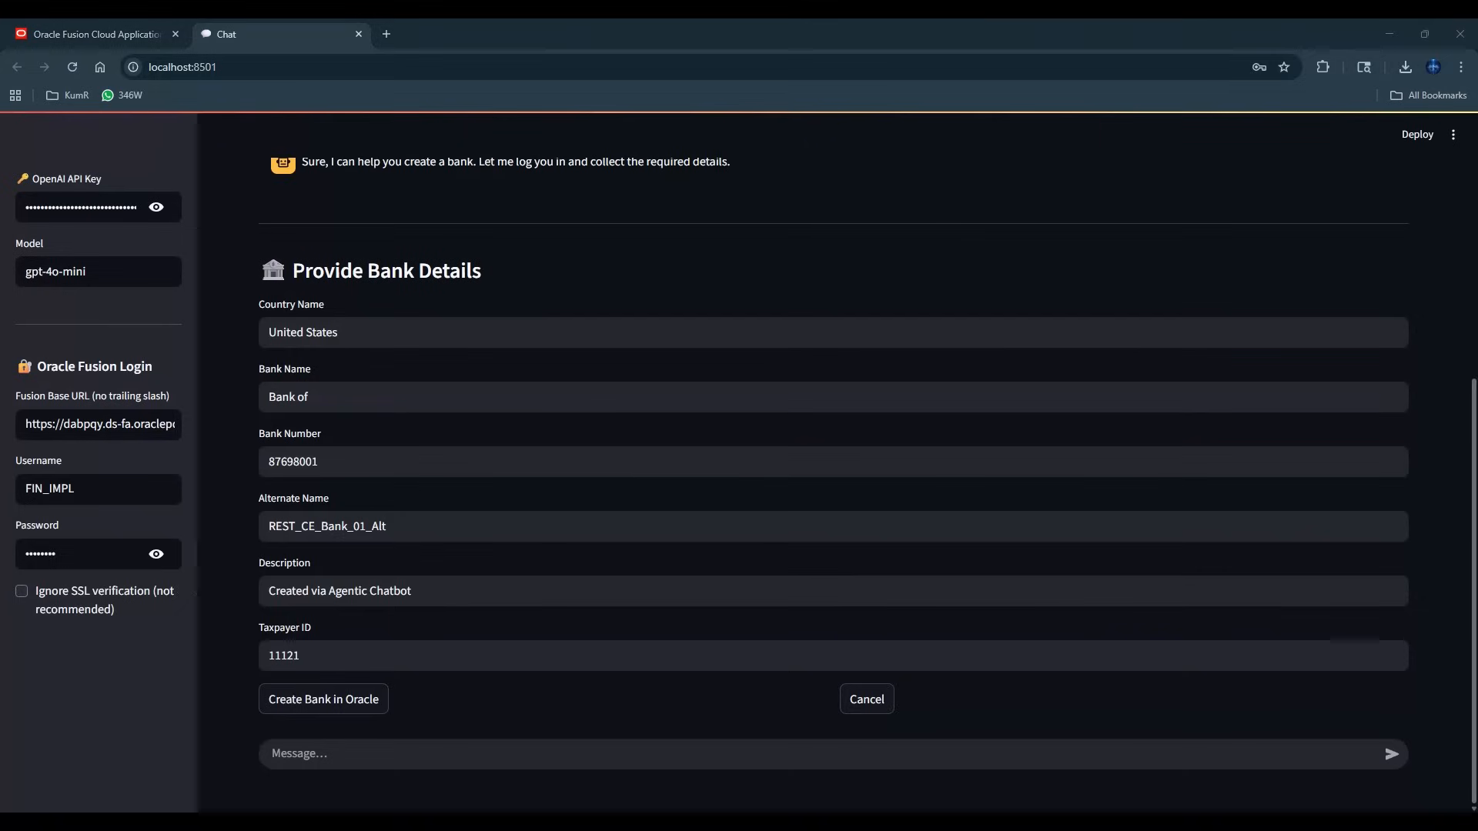
click(427, 406)
text(MT)
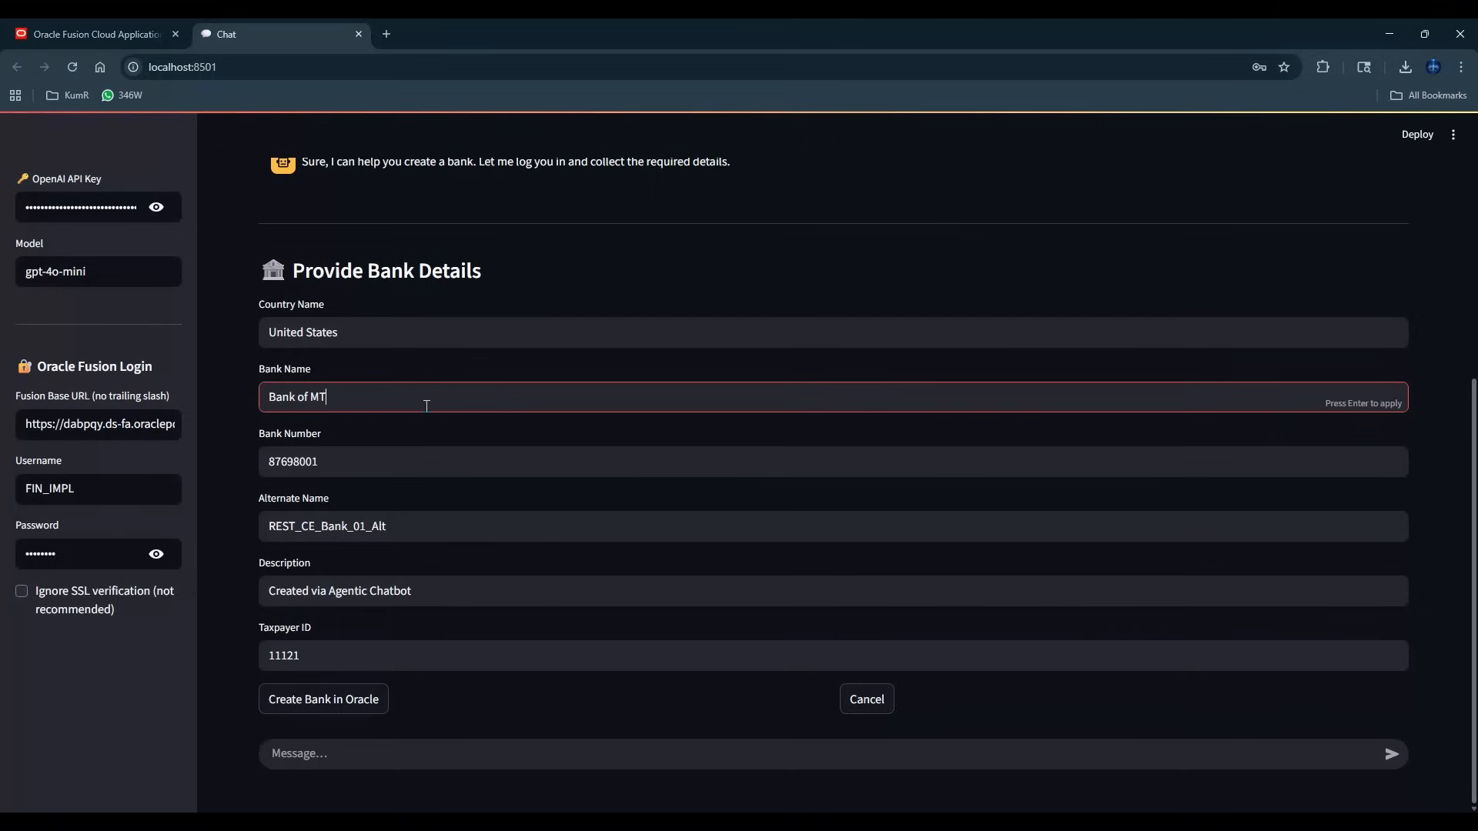
text(OBWY)
double_click(338, 397)
key(BackSpace)
Set the bank number to 87698999 in the bank details.
click(353, 454)
key(BackSpace)
key(BackSpace)
key(BackSpace)
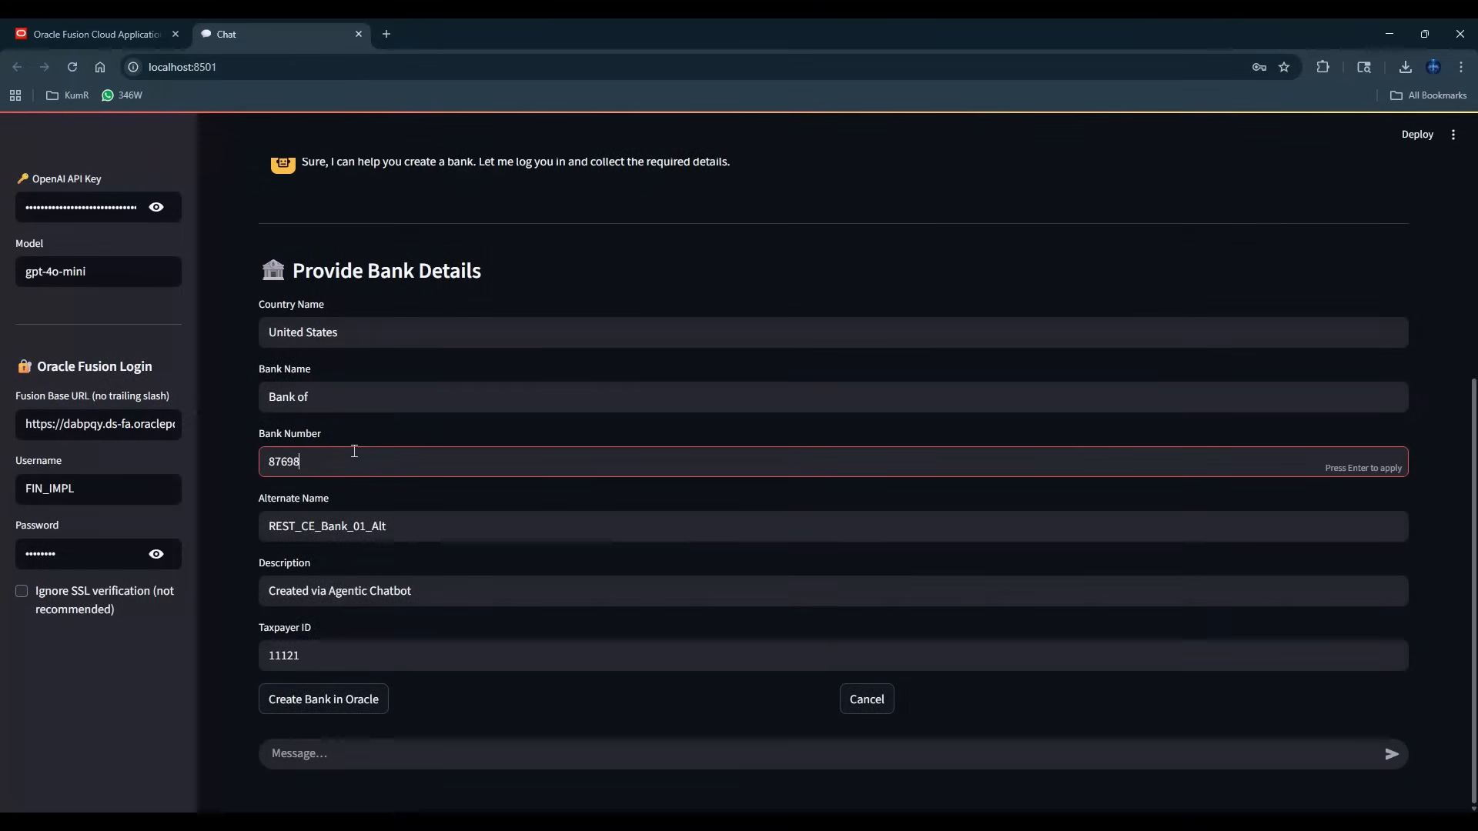
text(999)
Complete the bank name as "Bank of MTOBWY" and copy it into the alternate name.
click(356, 395)
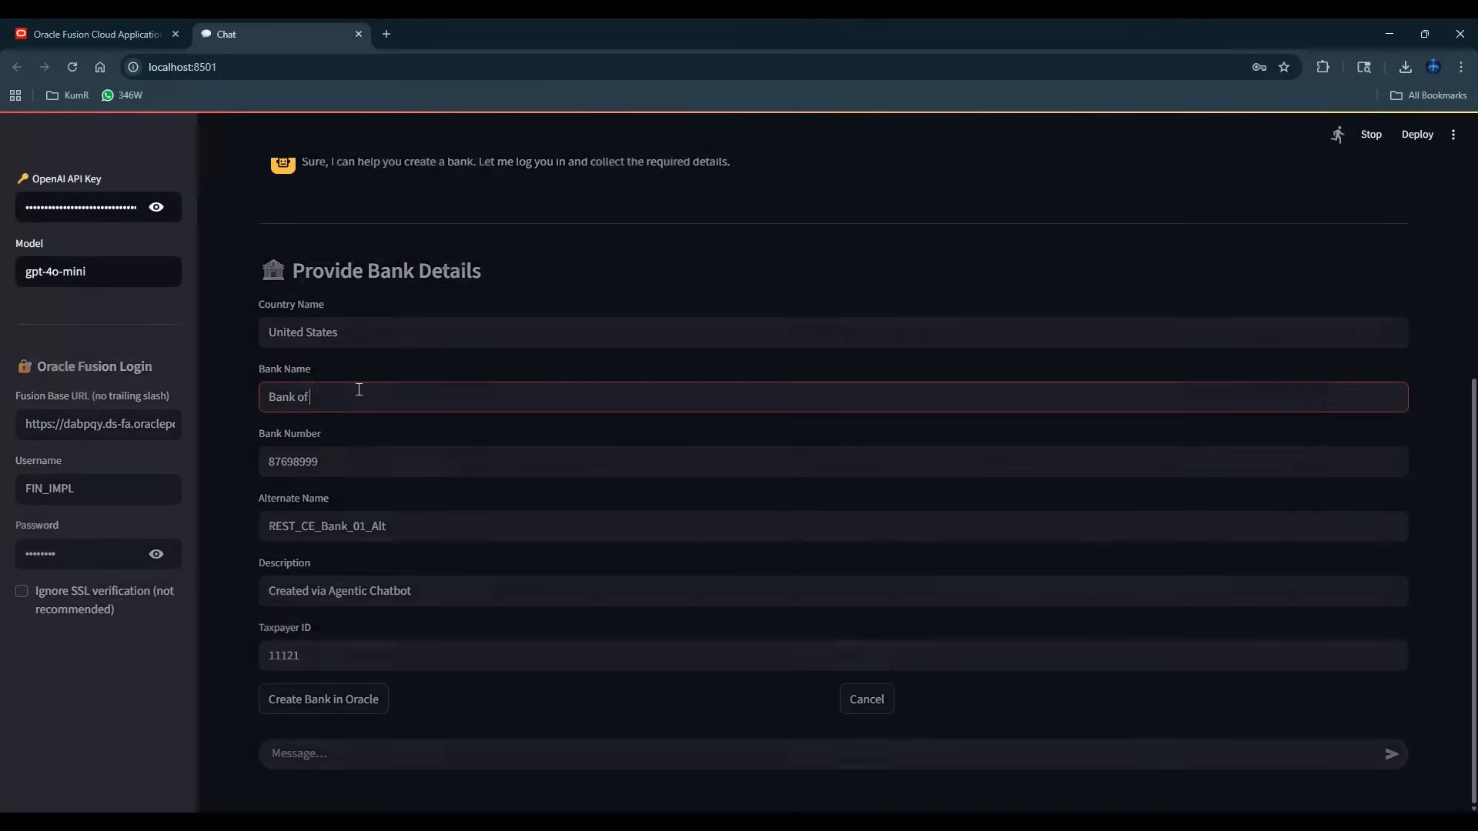
text(MTOBWY)
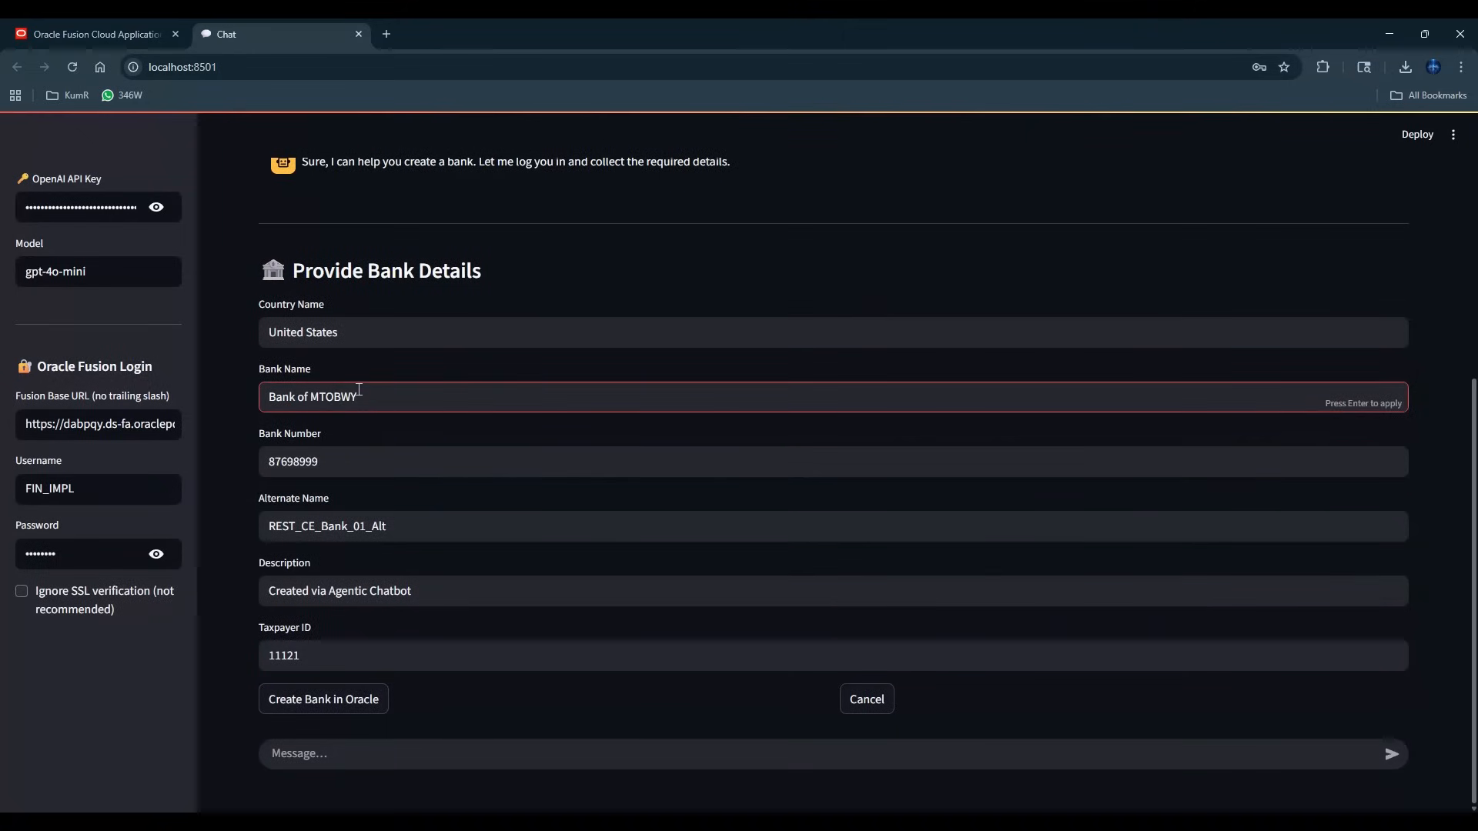
drag(363, 397, 251, 407)
key(ctrl+c)
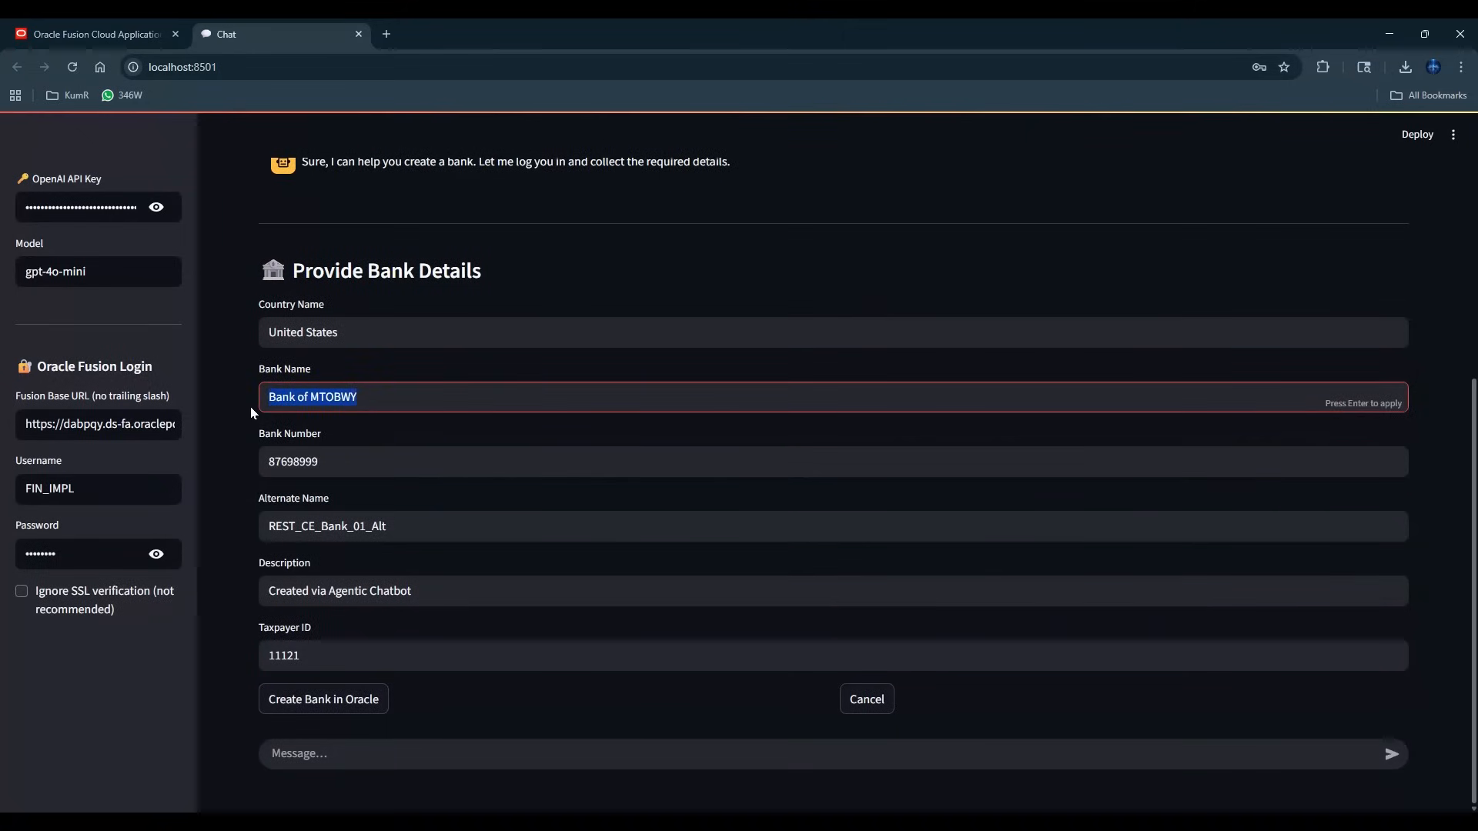
click(403, 535)
drag(446, 524, 198, 518)
key(ctrl+v)
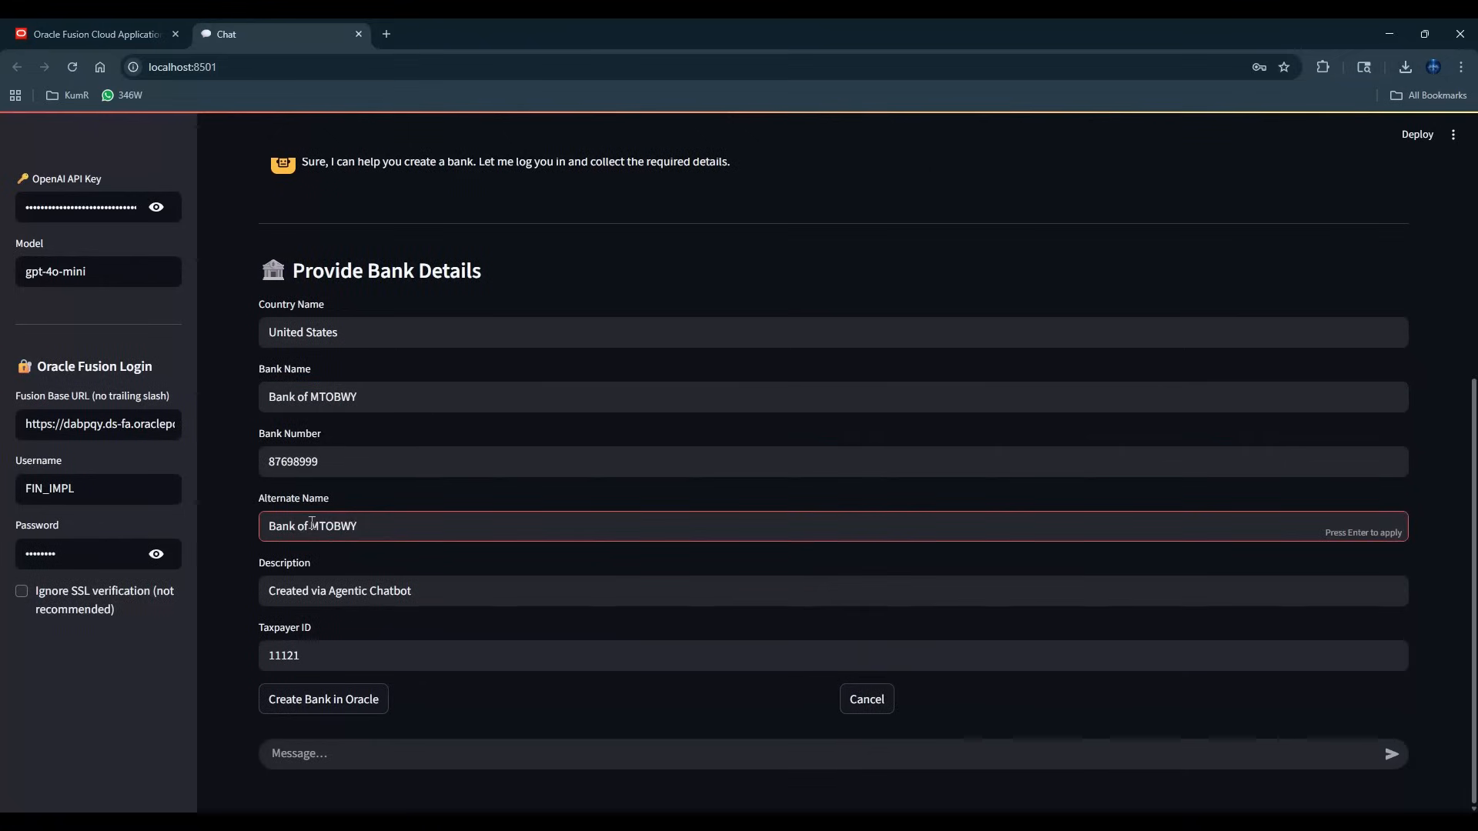
Change the alternate name to "MTOBWY_ORACLE_BANK" in the bank details.
drag(311, 524, 242, 521)
key(BackSpace)
click(391, 529)
text(_ORACLE_BANK)
click(435, 593)
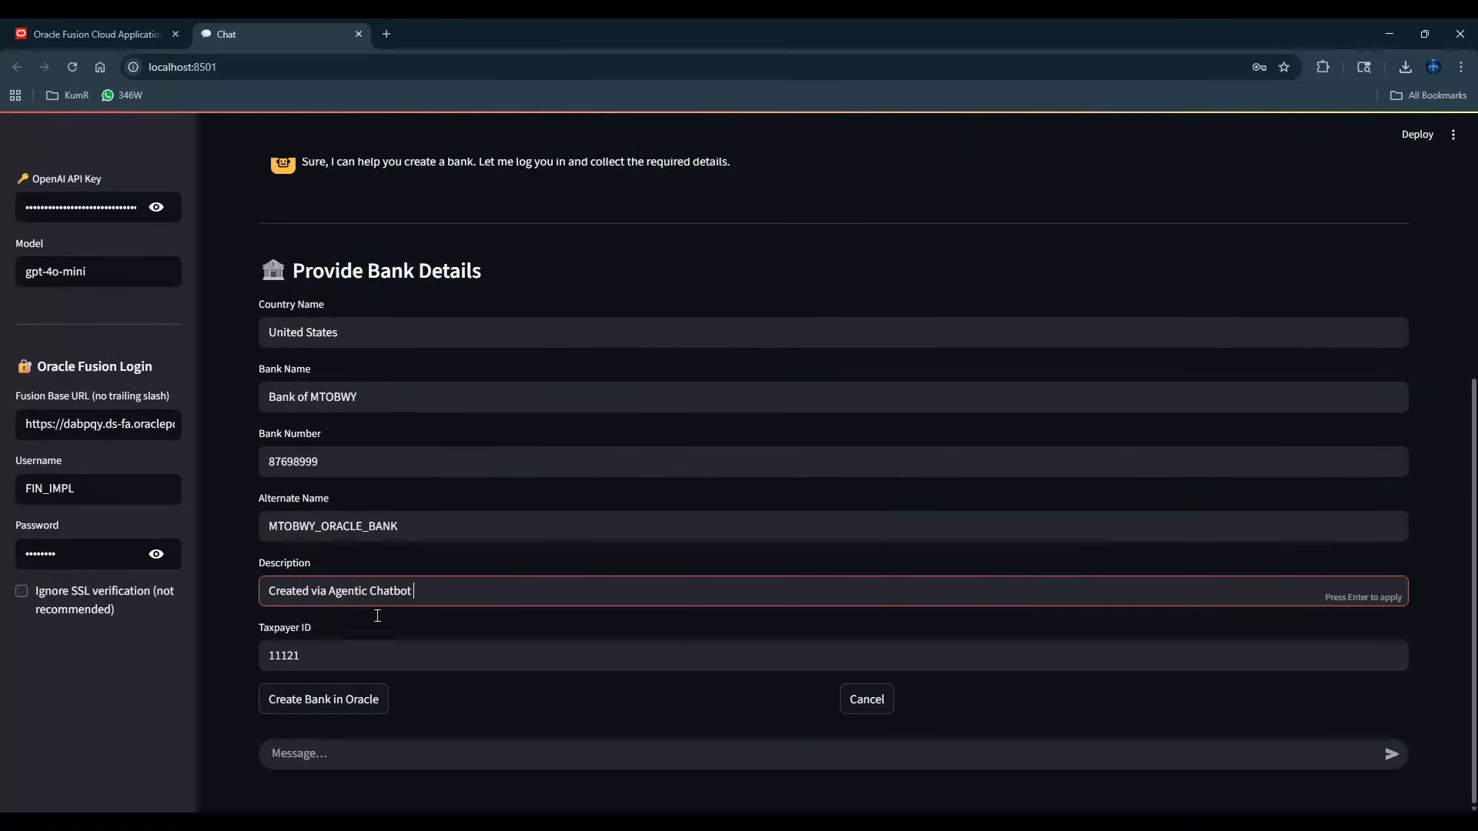
Copy the bank number into the taxpayer ID and submit the details to create the bank in Oracle.
drag(328, 463, 242, 465)
key(ctrl+c)
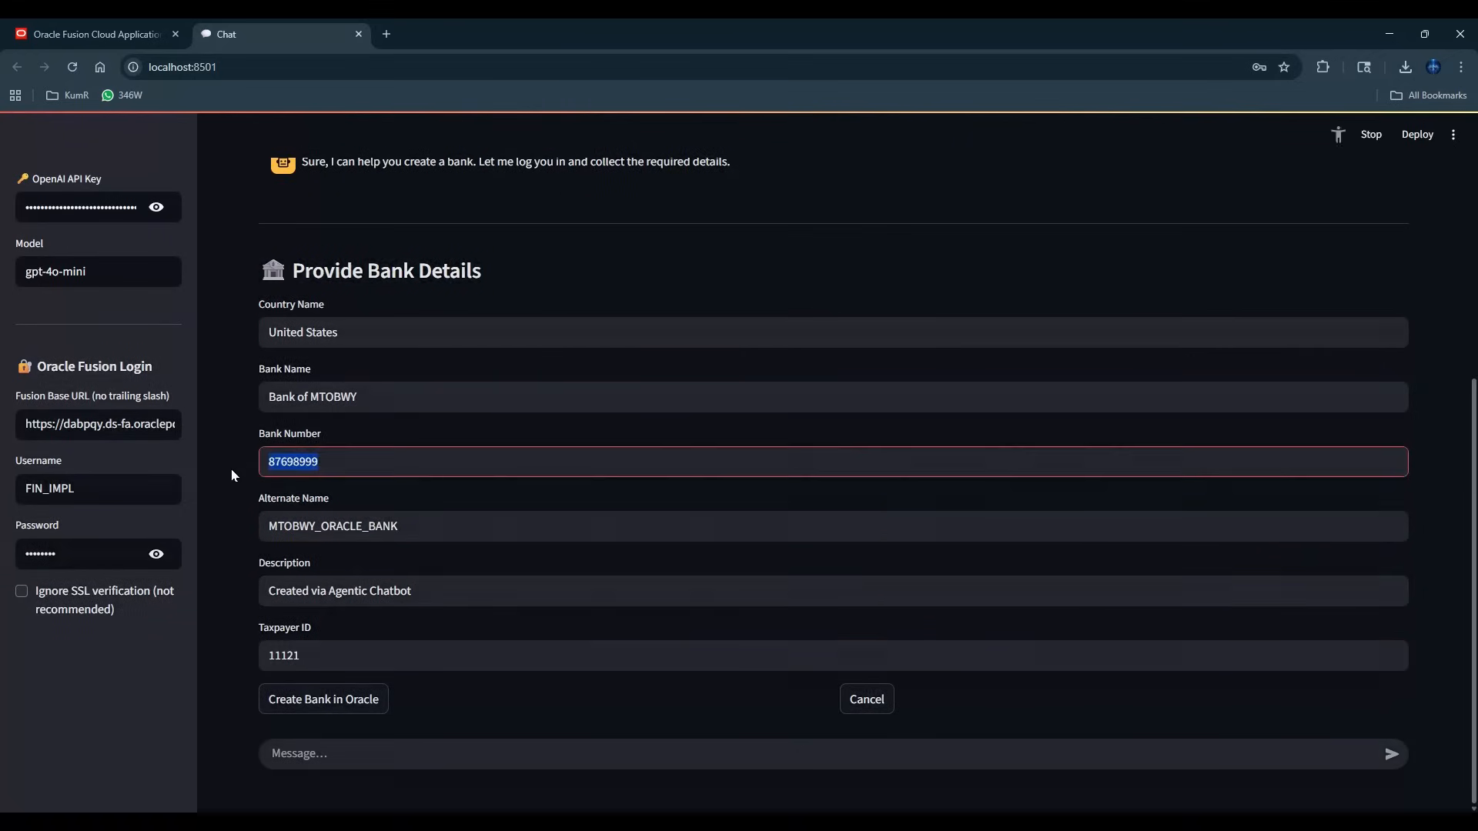
drag(339, 655, 251, 660)
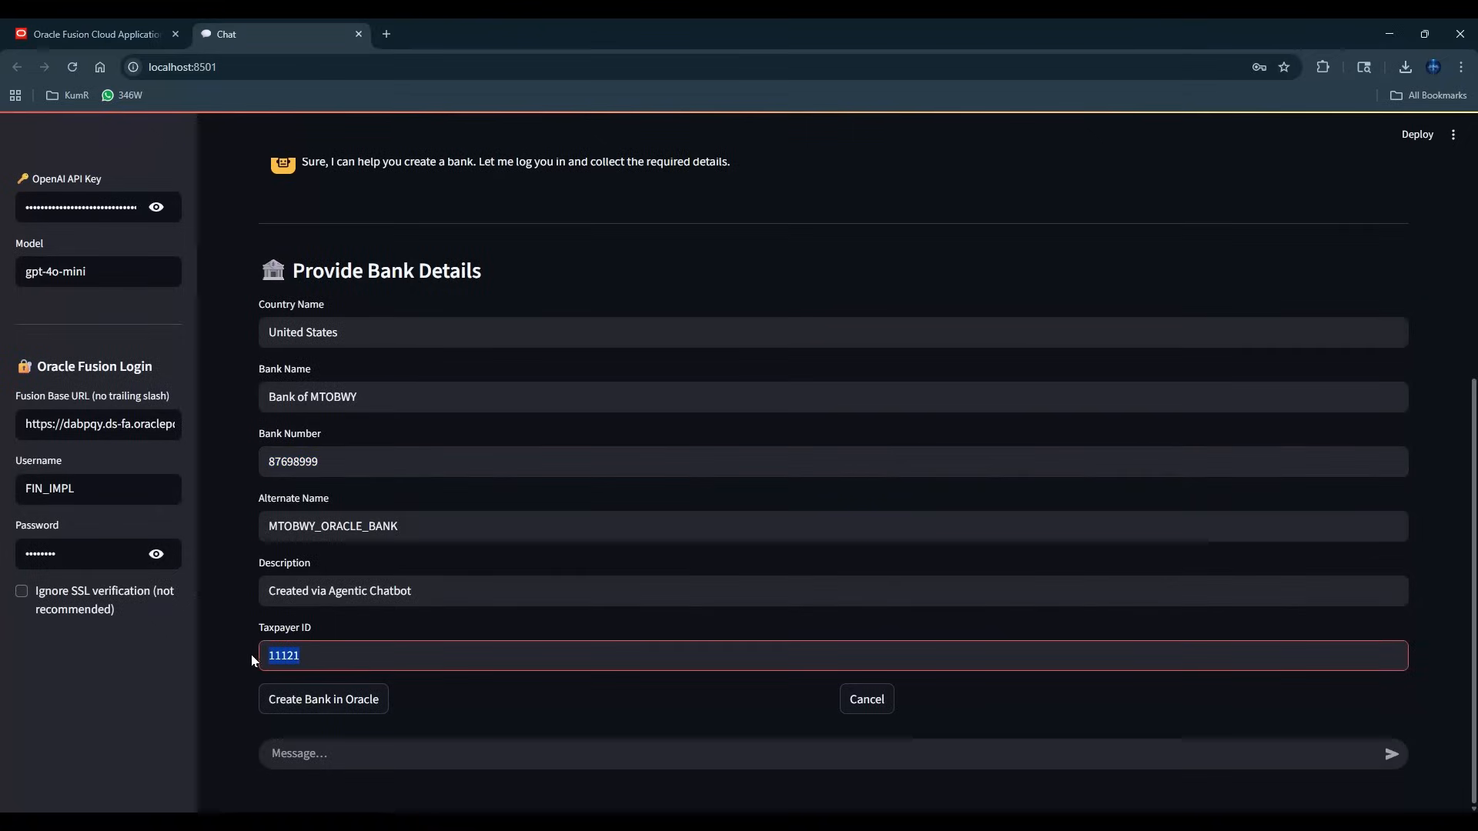
key(ctrl+v)
click(482, 710)
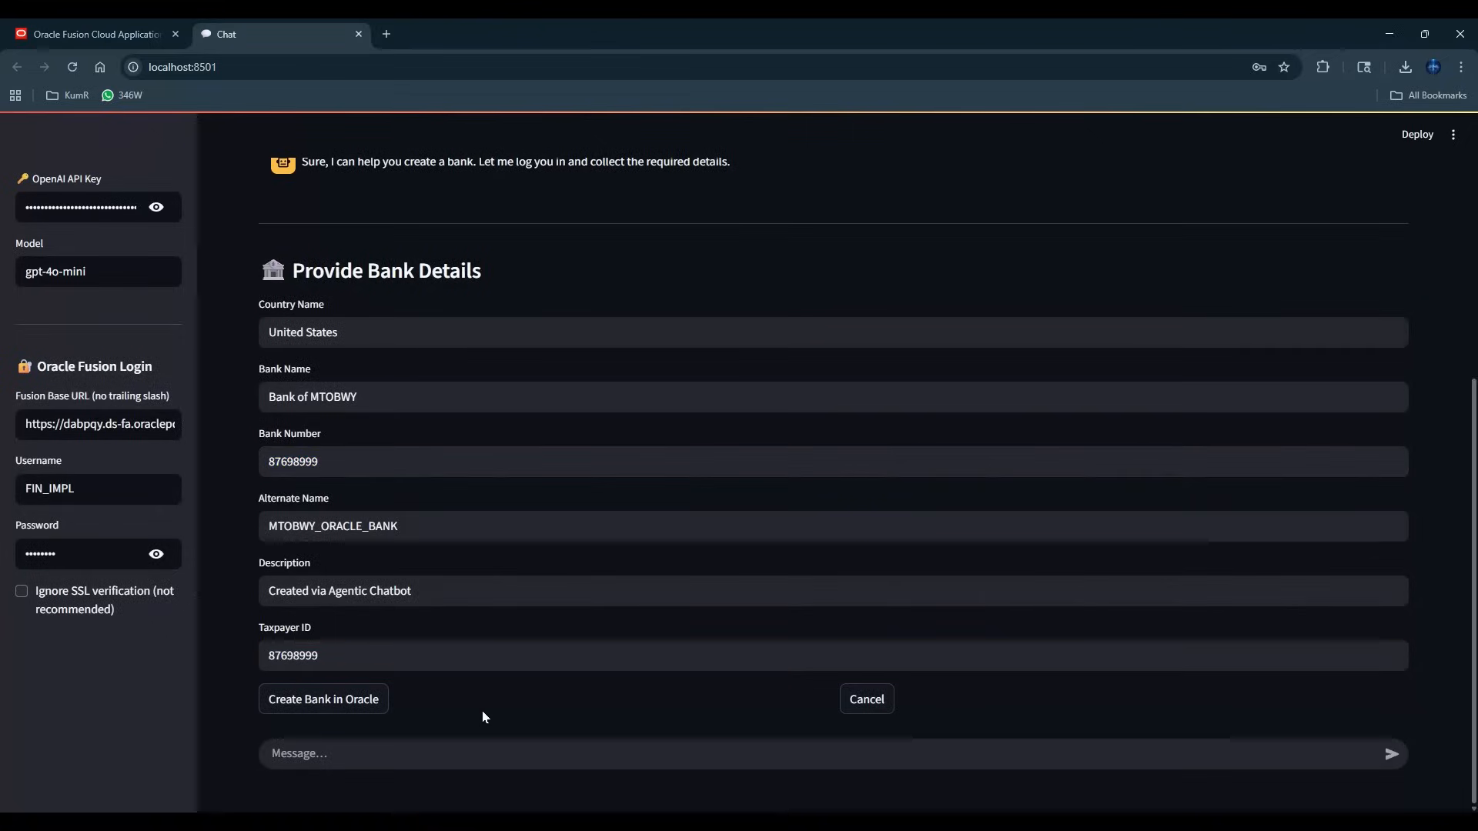
click(324, 704)
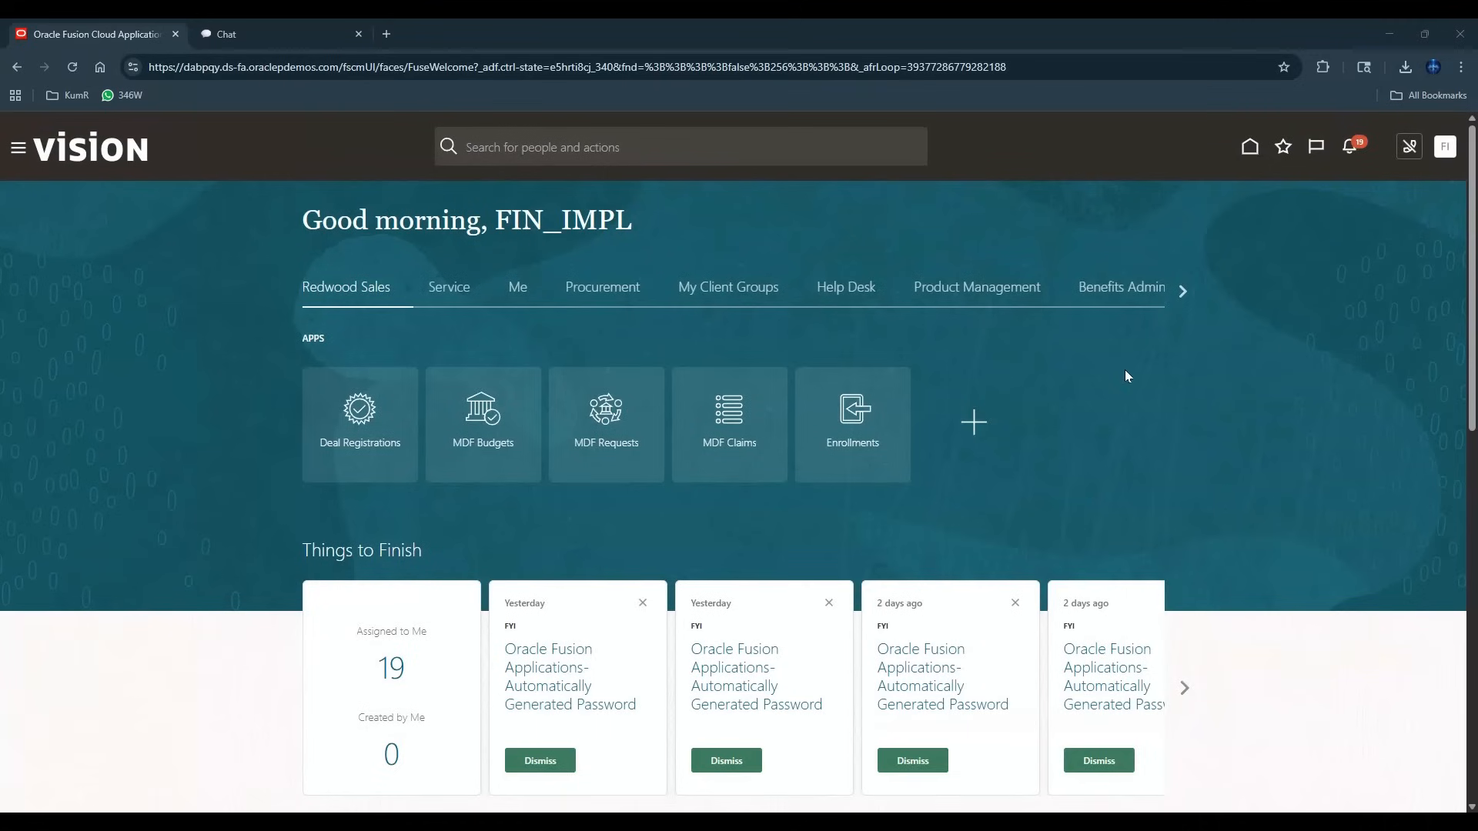
In Oracle Fusion, open the Manage Banks task of the Cash Management functional area in Setup and Maintenance.
click(1182, 291)
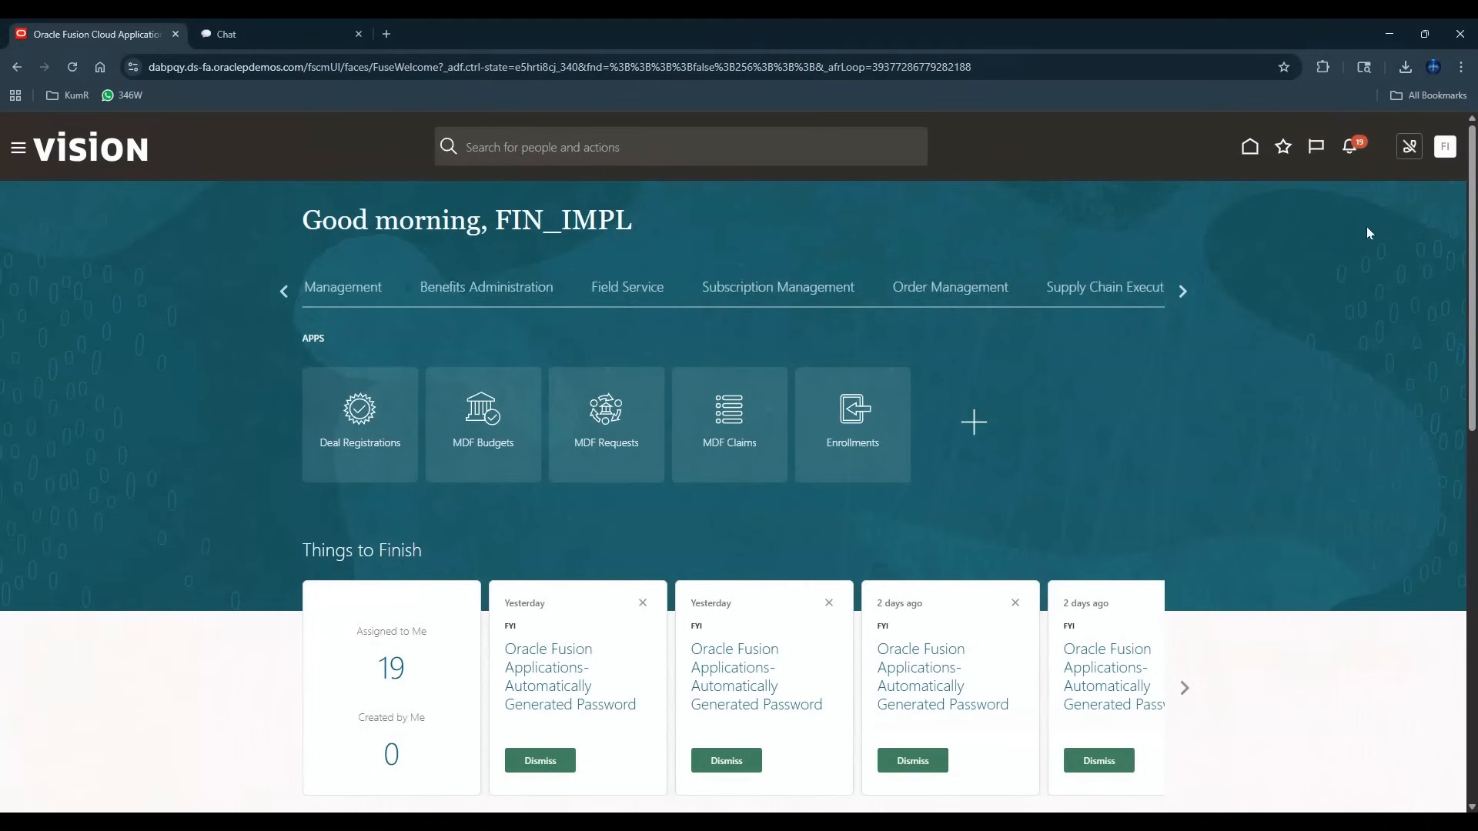
click(1445, 147)
click(1182, 379)
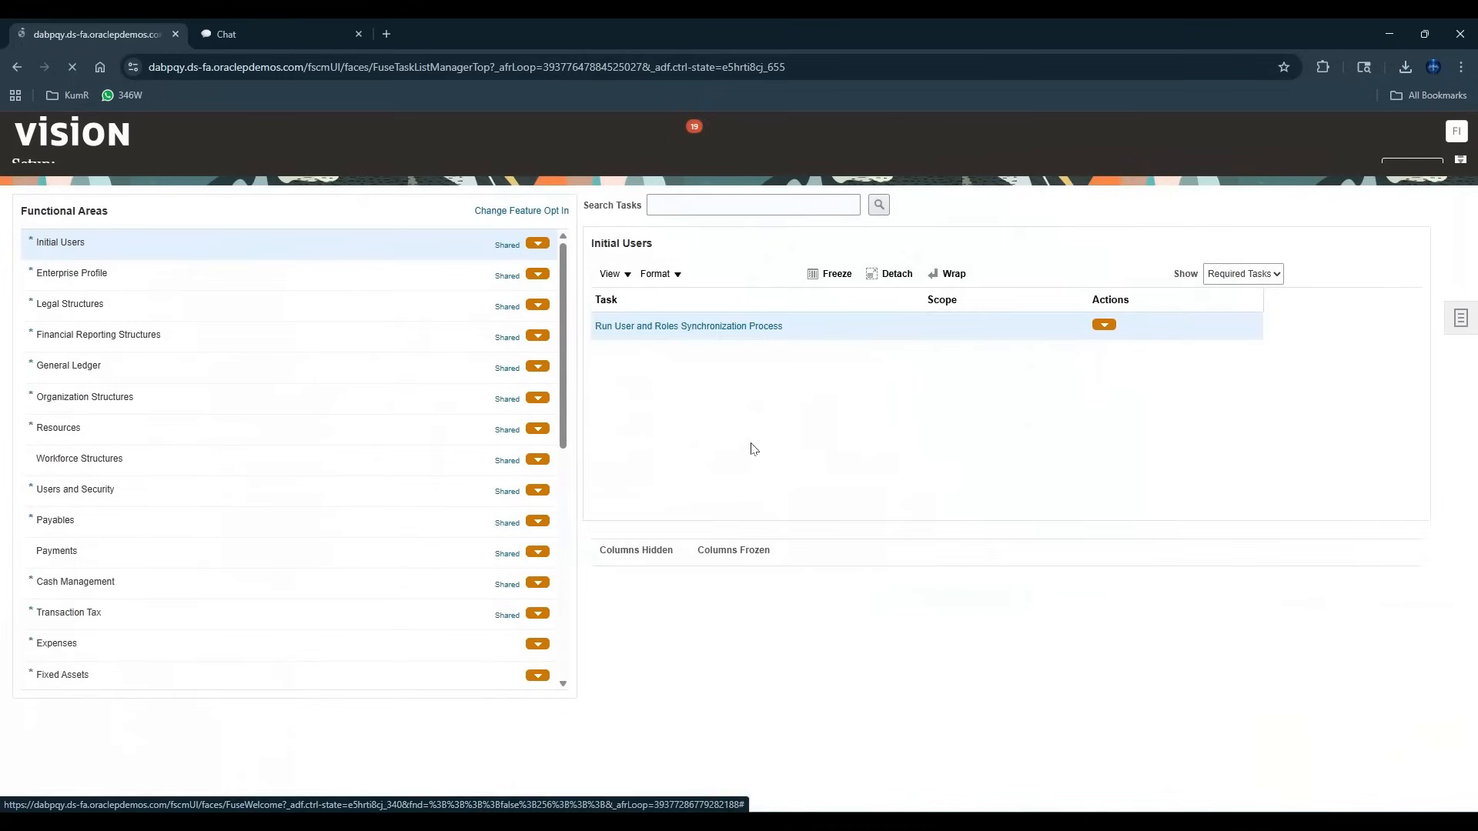
click(285, 611)
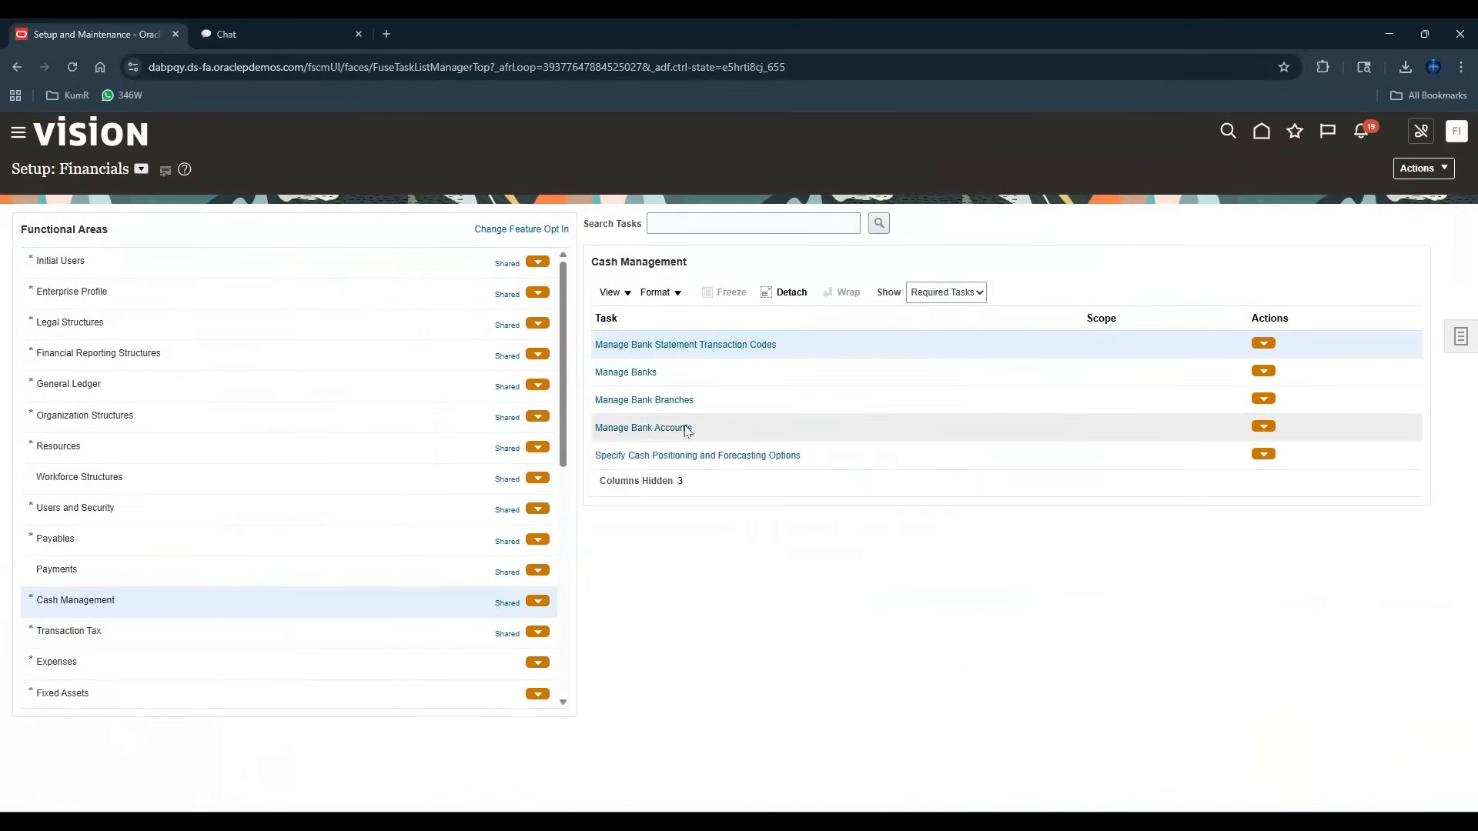
click(608, 373)
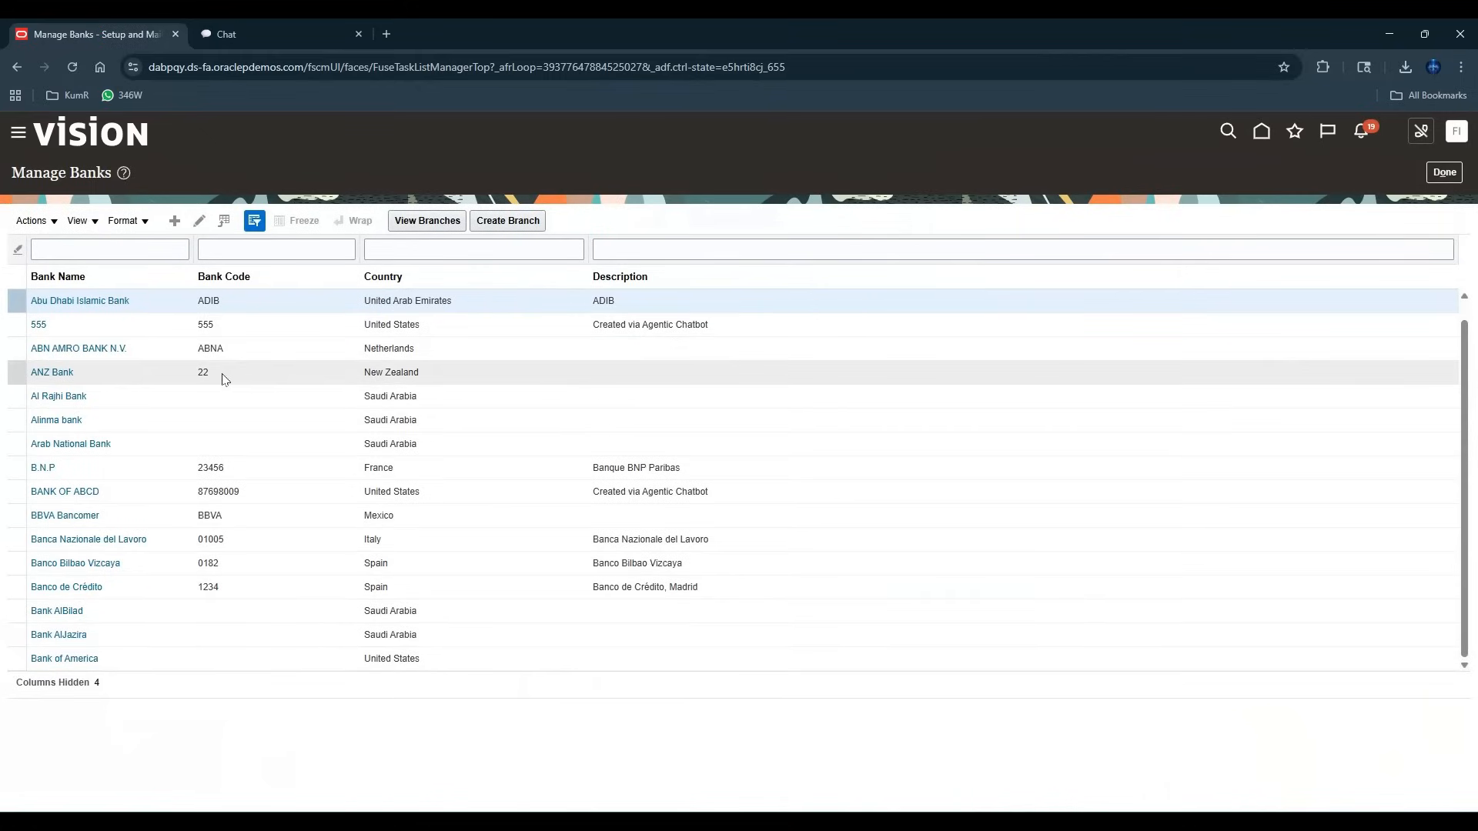
Filter the bank list by the name "BANK OF" and open the details of Bank of MTOBWY.
scroll(223, 379, down, 1)
scroll(223, 379, down, 5)
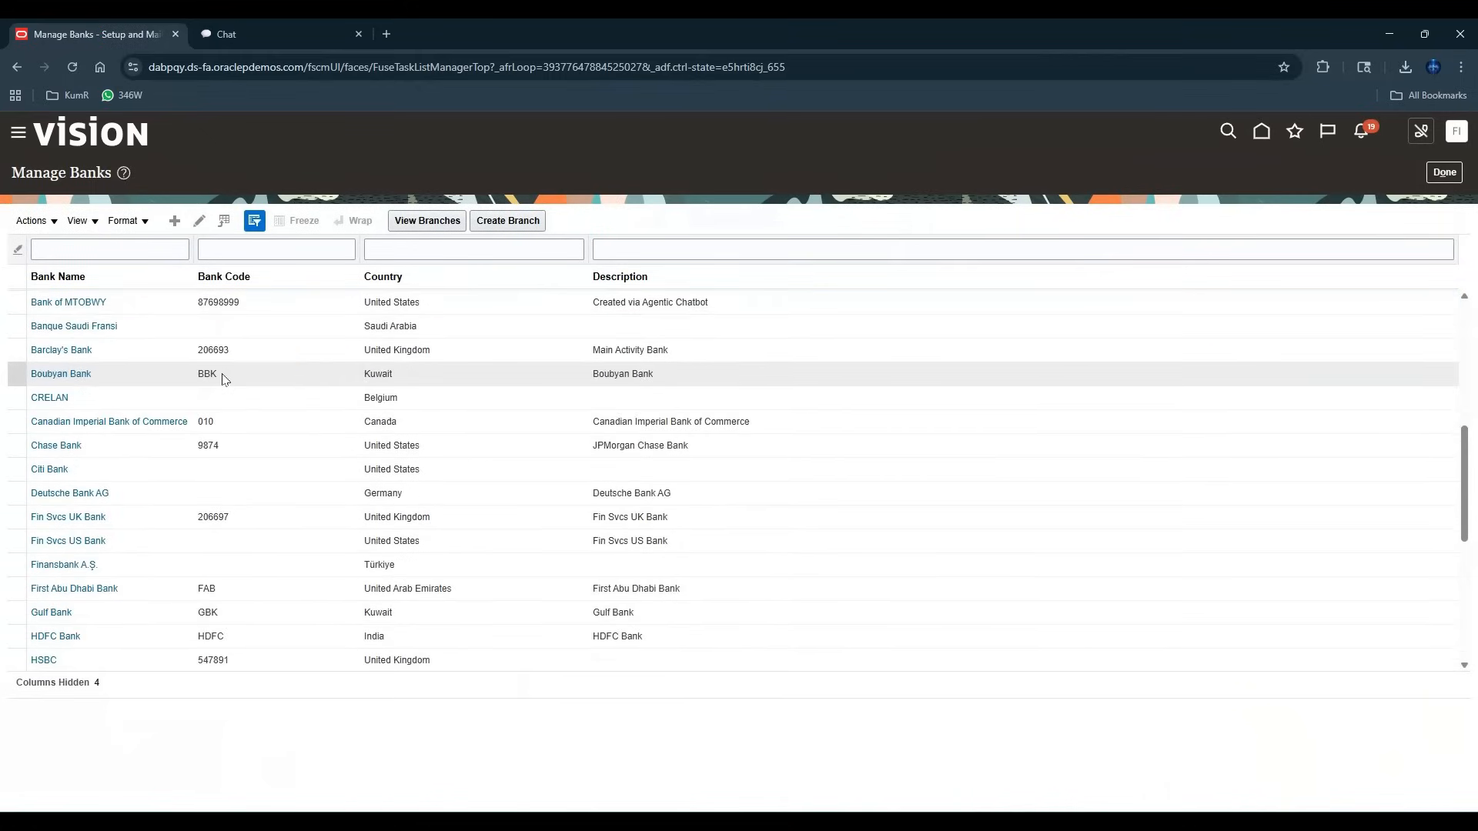
scroll(223, 379, down, 2)
click(105, 244)
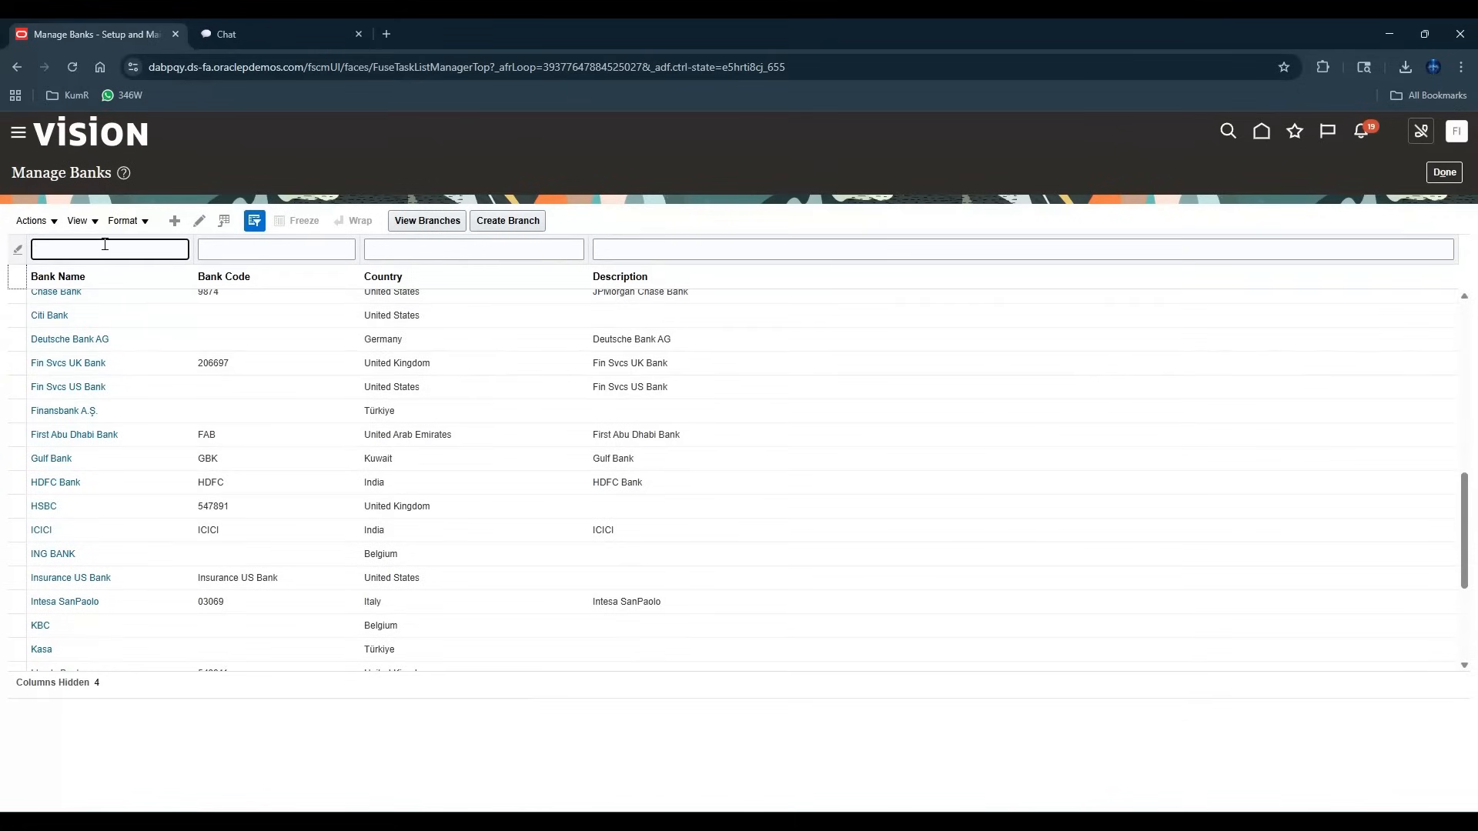
text(BANK OF)
key(Return)
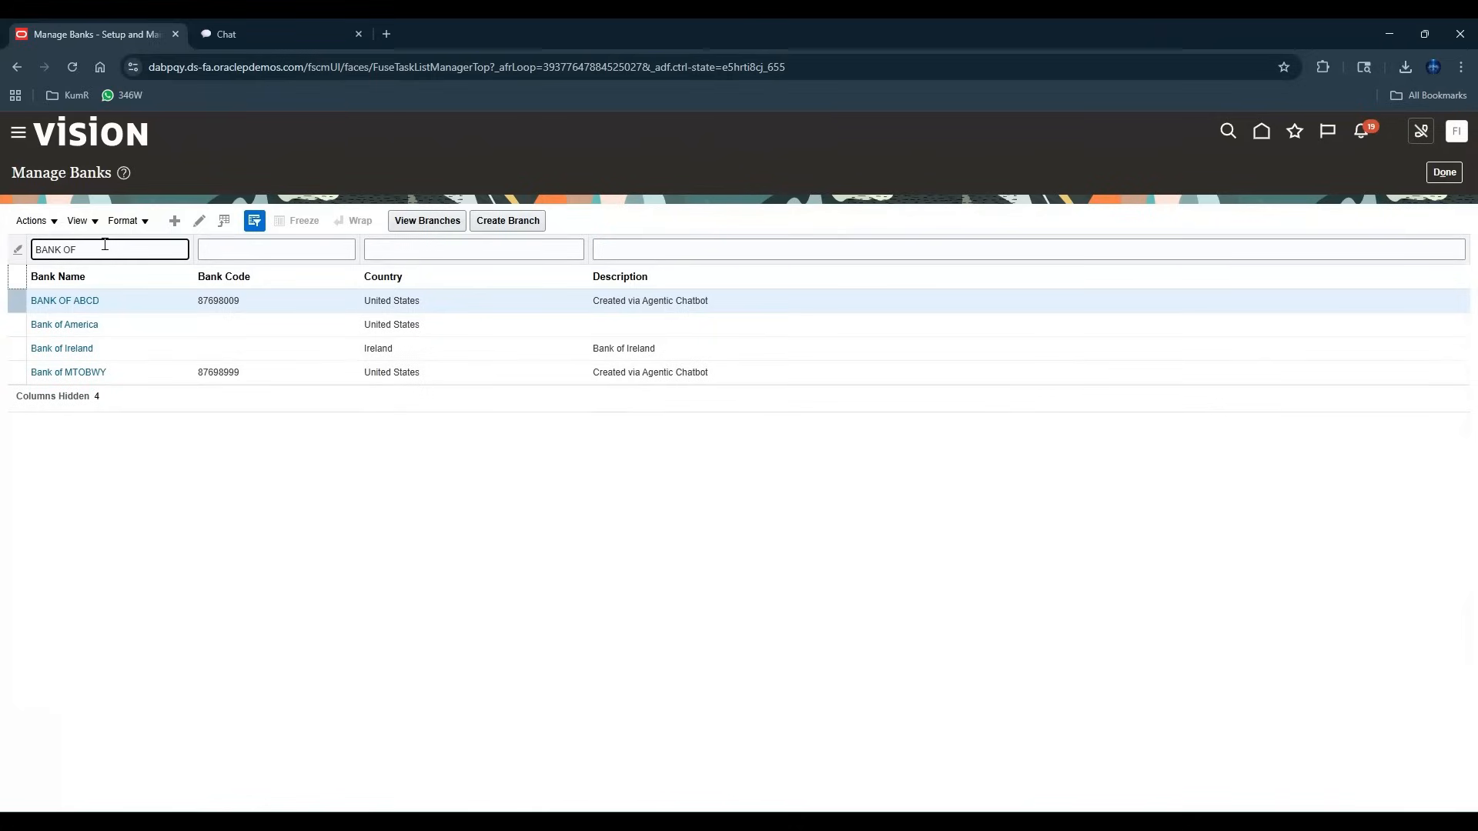
click(161, 377)
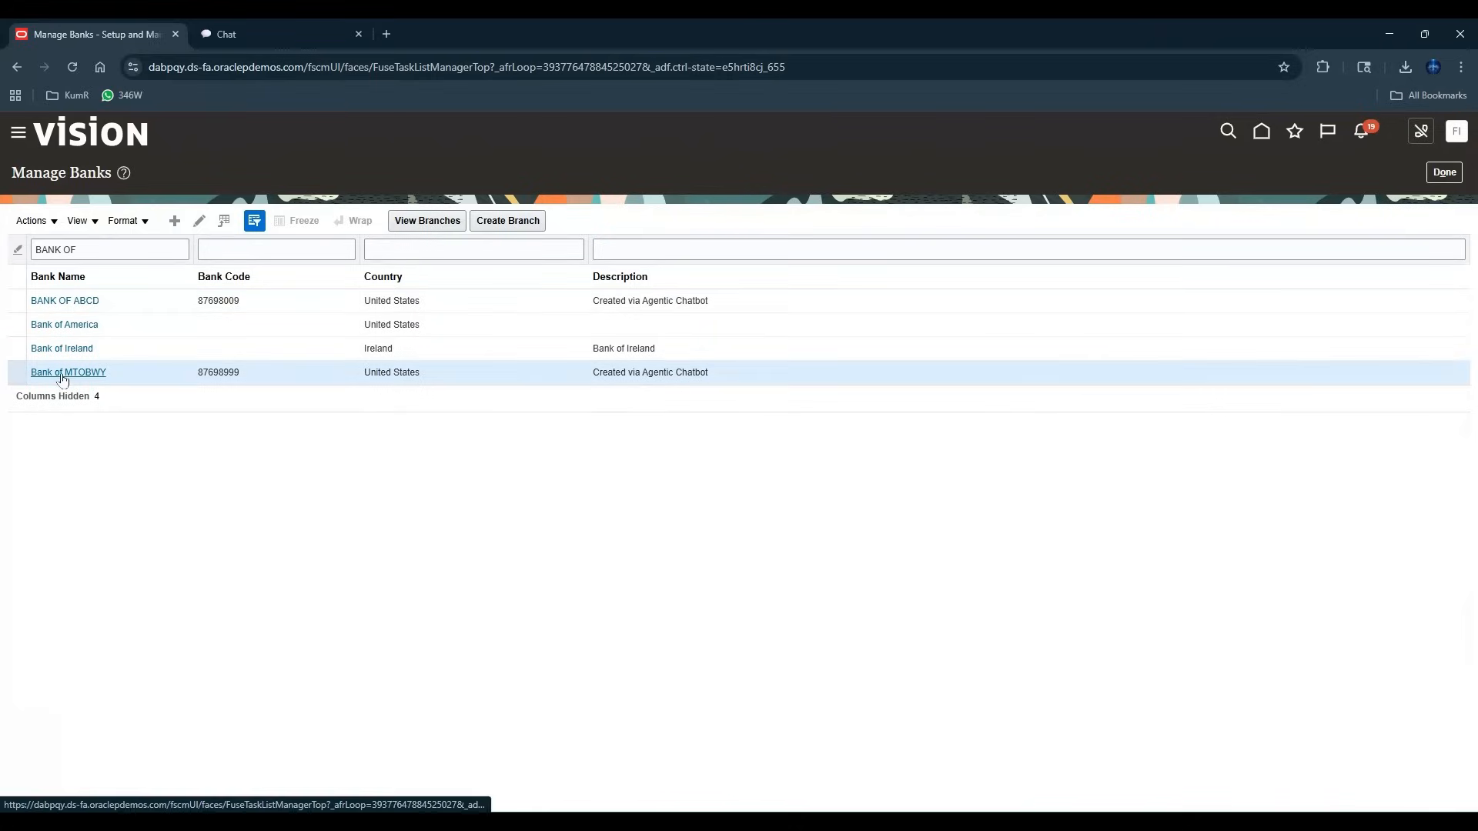
click(62, 375)
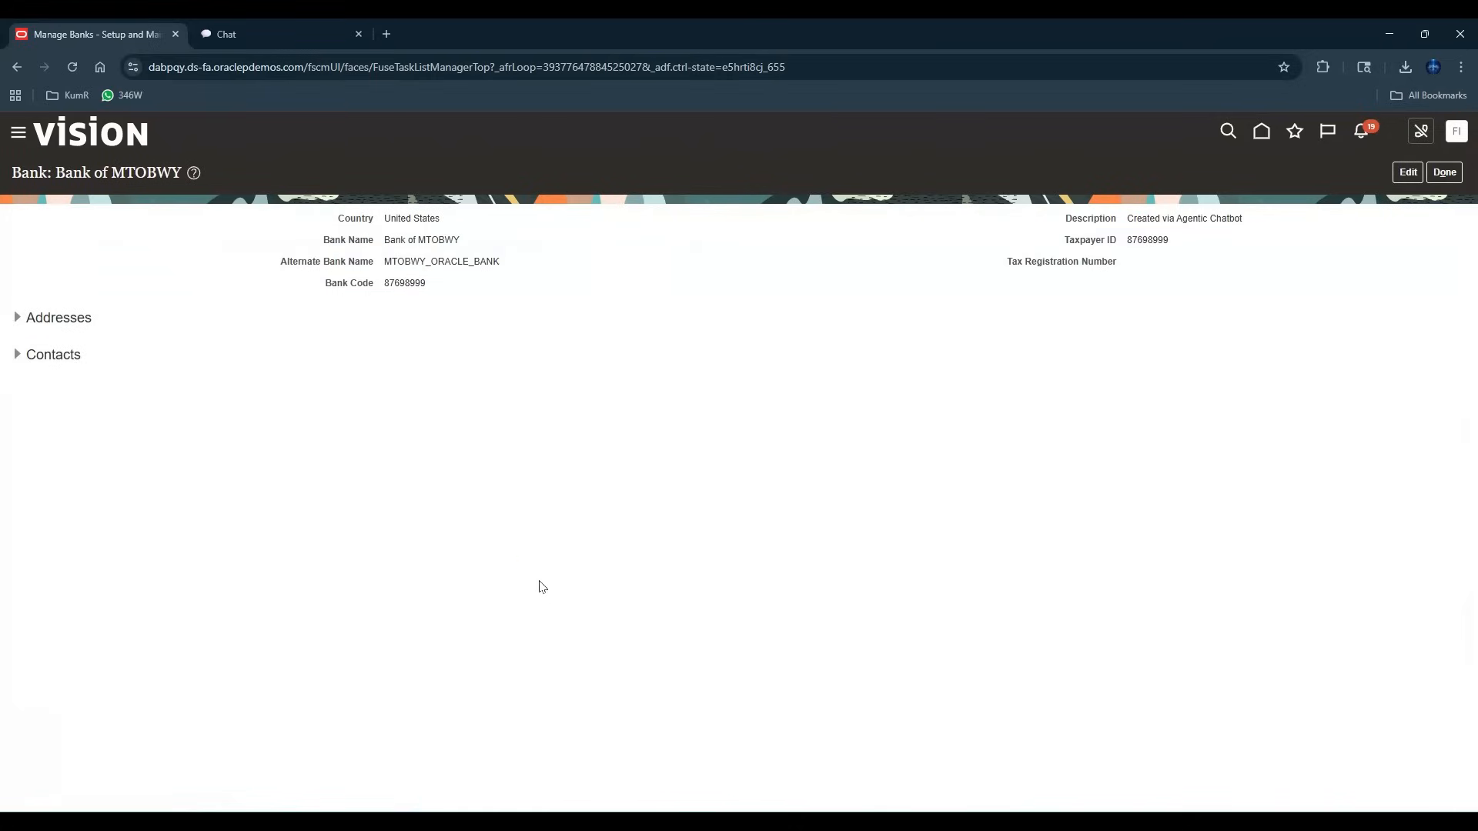